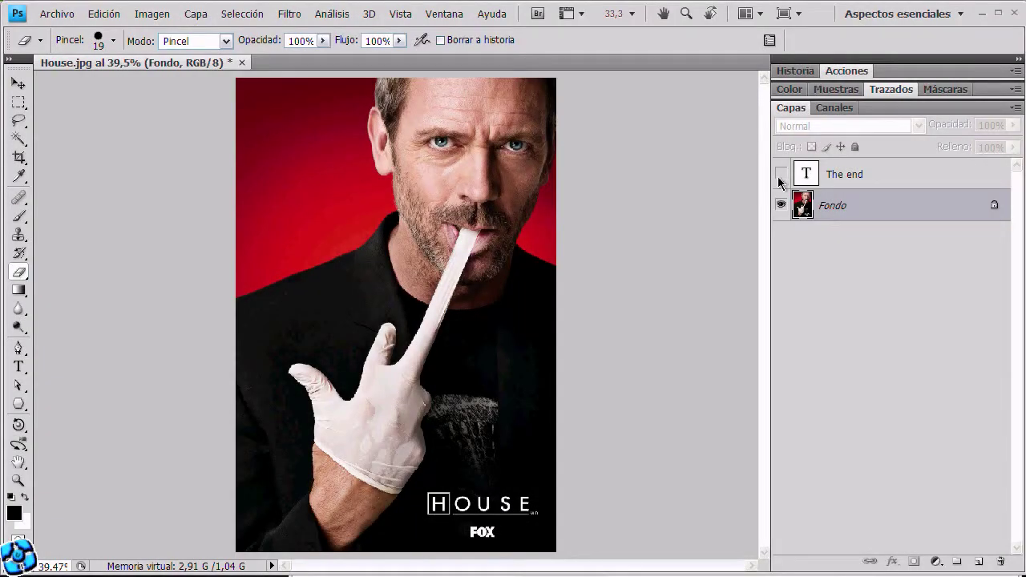
Make The end text layer visible on the poster
{"action": "left_click", "coordinate": [781, 175]}
{"action": "left_click", "coordinate": [781, 174]}
{"action": "left_click", "coordinate": [781, 175]}
Open SmoothCrack-47.png from the Smooth Cracks folder, browsing it in thumbnail view
{"action": "left_click", "coordinate": [50, 14]}
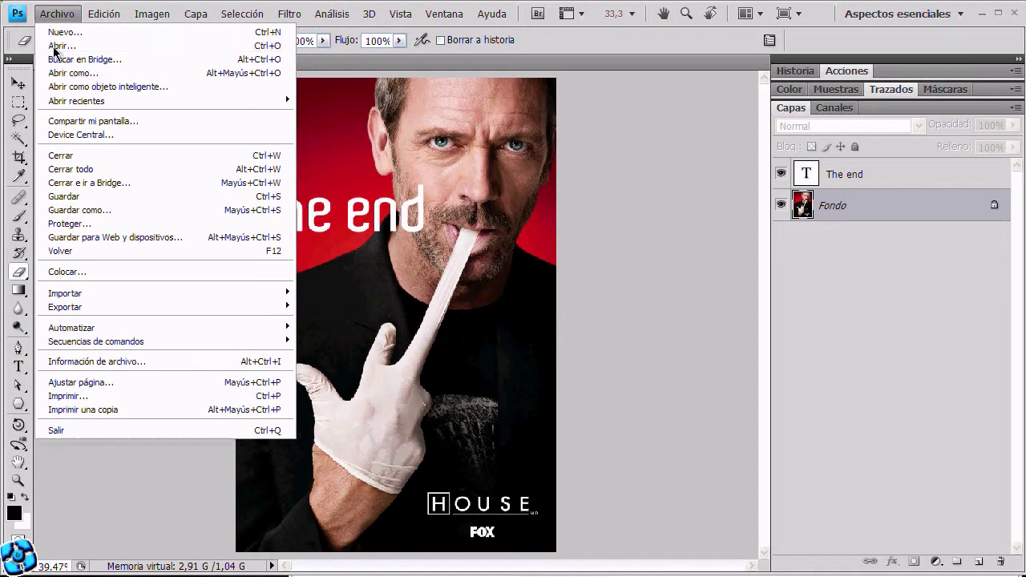
{"action": "key", "text": "ctrl+o"}
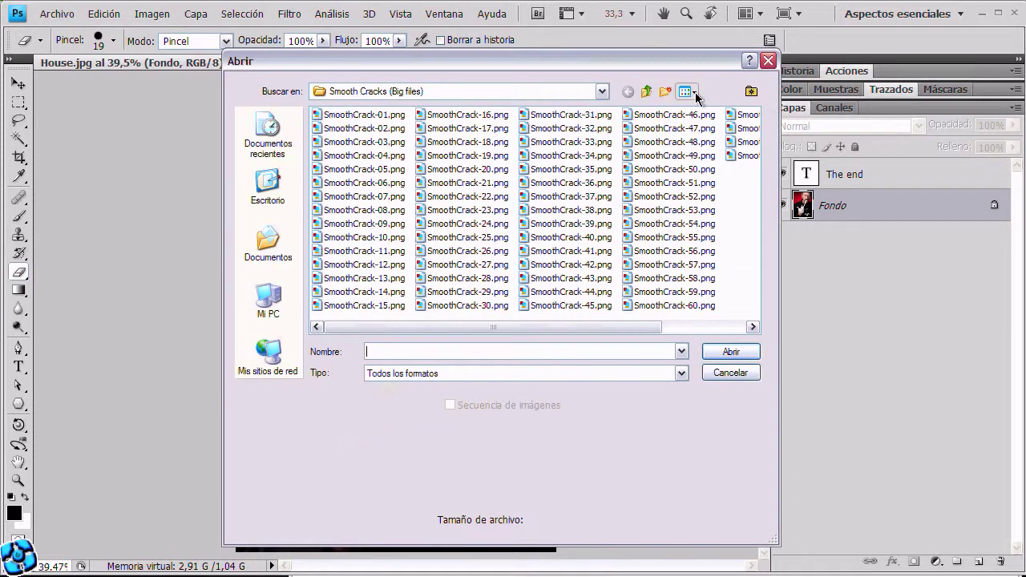
{"action": "left_click", "coordinate": [685, 92]}
{"action": "left_click", "coordinate": [698, 114]}
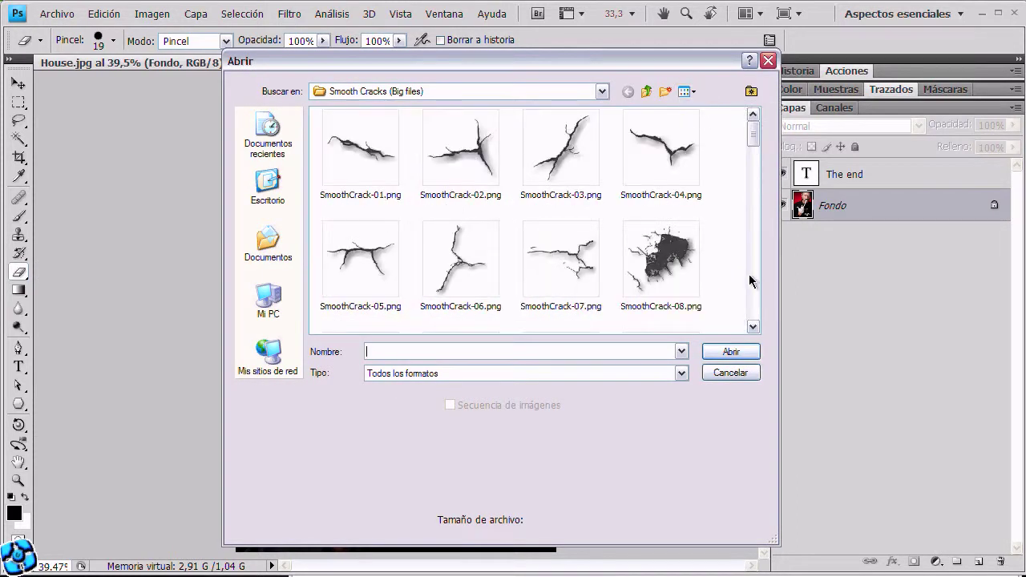
{"action": "scroll", "coordinate": [752, 281], "scroll_direction": "down", "scroll_amount": 3}
{"action": "scroll", "coordinate": [753, 280], "scroll_direction": "down", "scroll_amount": 3}
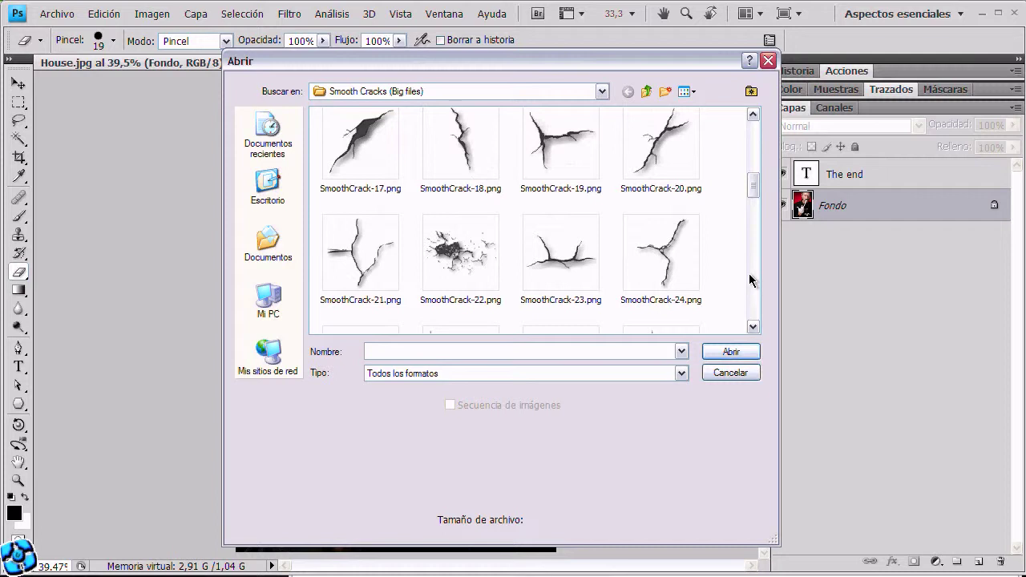
{"action": "scroll", "coordinate": [749, 274], "scroll_direction": "down", "scroll_amount": 3}
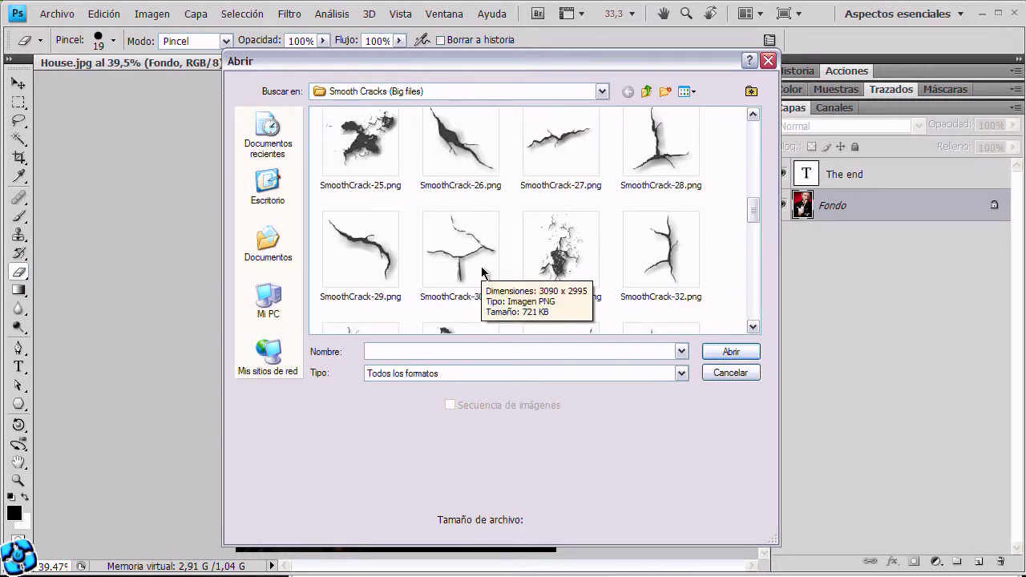
{"action": "scroll", "coordinate": [755, 290], "scroll_direction": "down", "scroll_amount": 3}
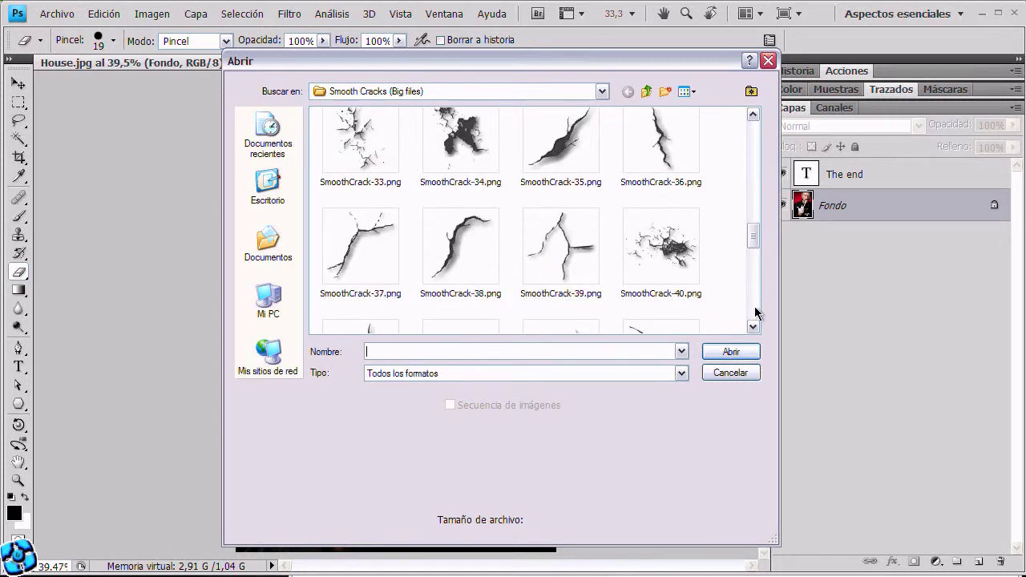
{"action": "scroll", "coordinate": [756, 313], "scroll_direction": "down", "scroll_amount": 3}
{"action": "left_click", "coordinate": [566, 268]}
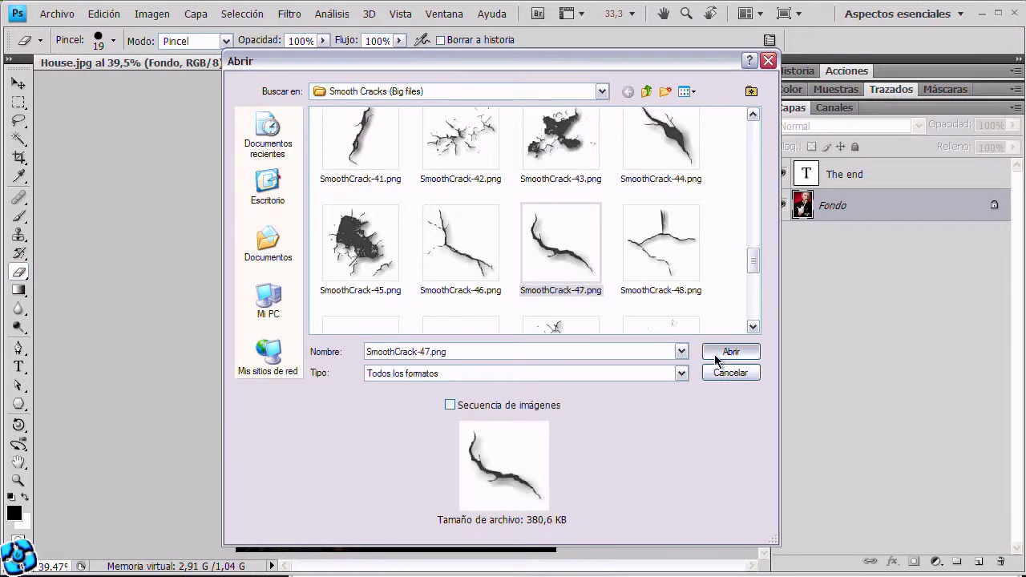
{"action": "left_click", "coordinate": [714, 353]}
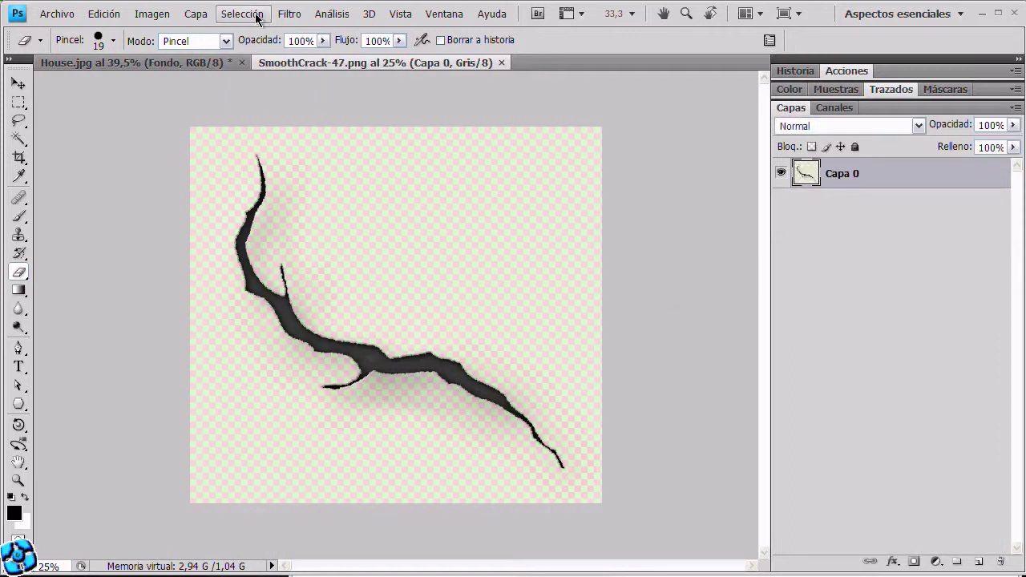
Copy the whole crack image, close its file, and paste it into the House poster
{"action": "left_click", "coordinate": [257, 18]}
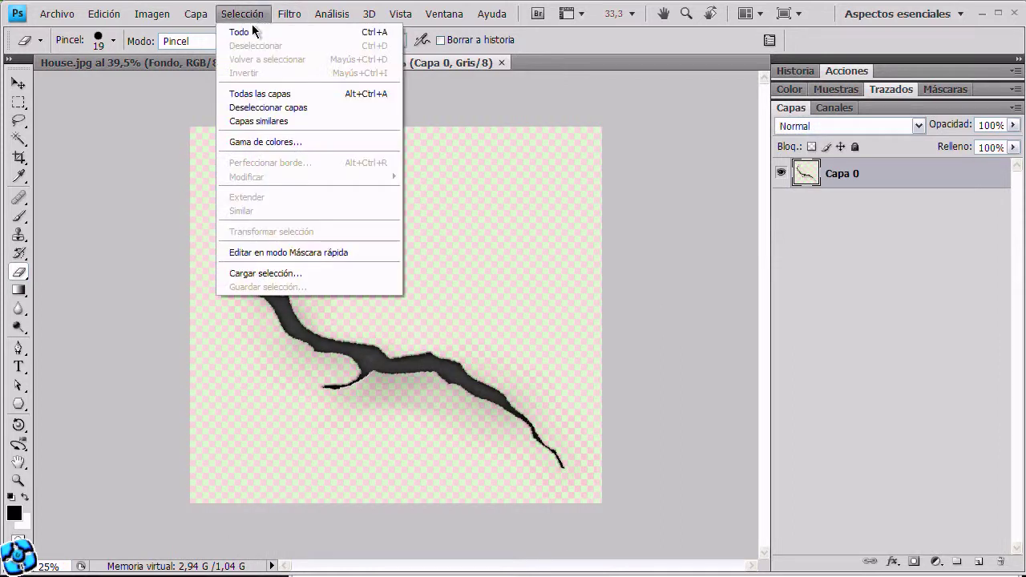
{"action": "left_click", "coordinate": [261, 32]}
{"action": "left_click", "coordinate": [106, 15]}
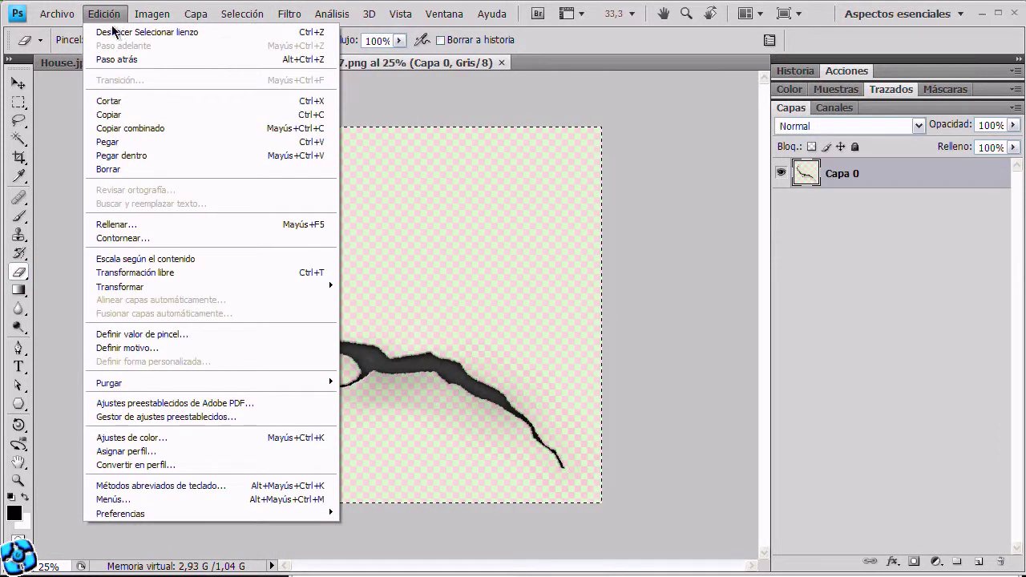
{"action": "left_click", "coordinate": [143, 115]}
{"action": "left_click", "coordinate": [502, 63]}
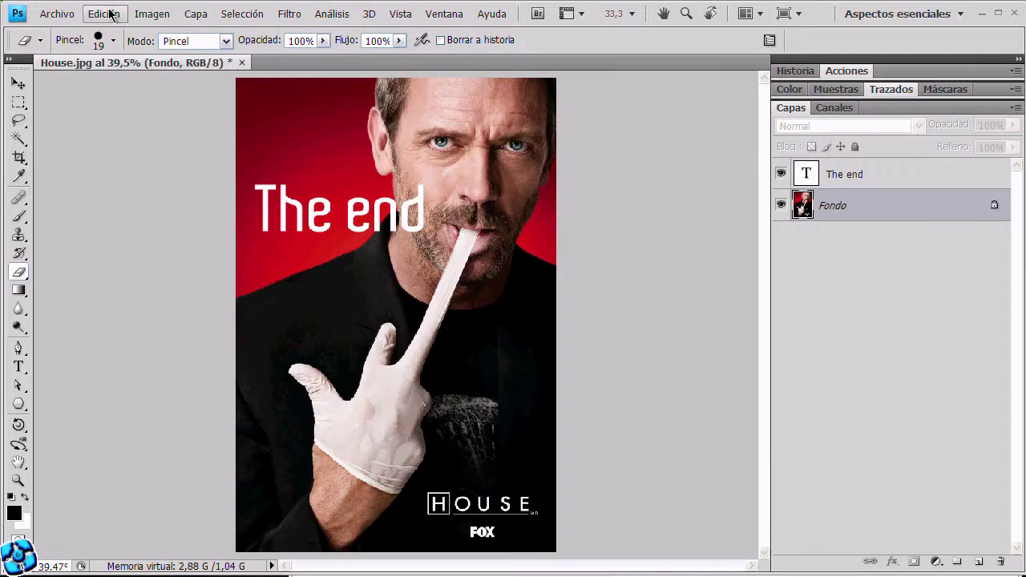
{"action": "left_click", "coordinate": [109, 15]}
{"action": "left_click", "coordinate": [149, 142]}
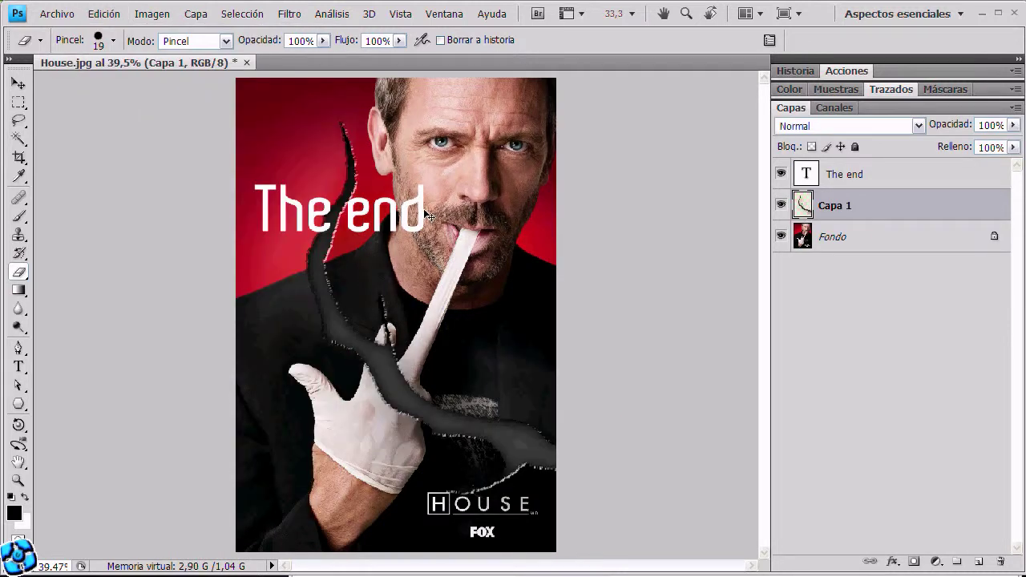
Scale the crack to about 45% and tilt it 3.7° over the upper-left and face
{"action": "key", "text": "ctrl+t"}
{"action": "left_click_drag", "start_coordinate": [236, 78], "coordinate": [399, 225]}
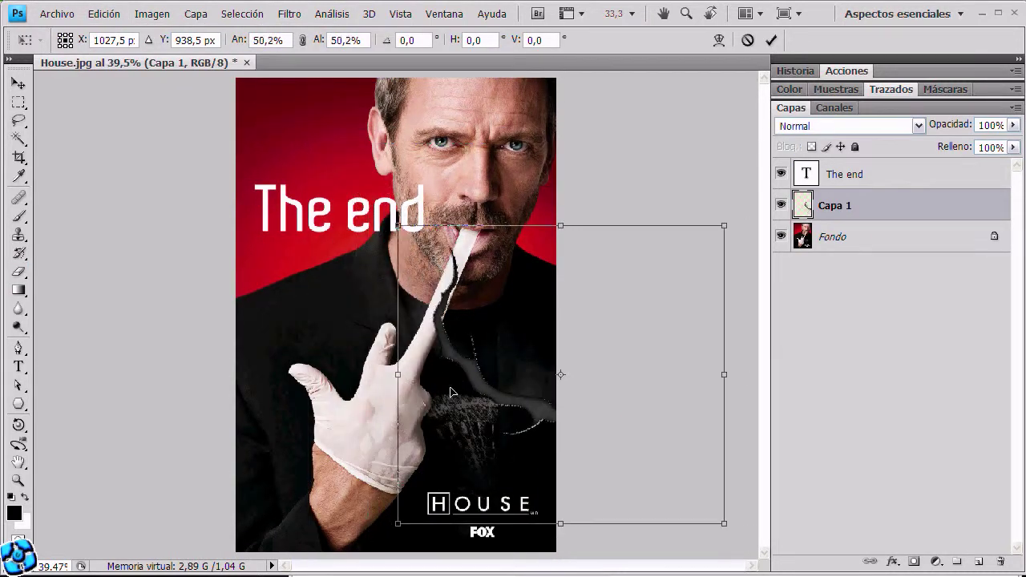
{"action": "left_click_drag", "start_coordinate": [450, 392], "coordinate": [280, 216]}
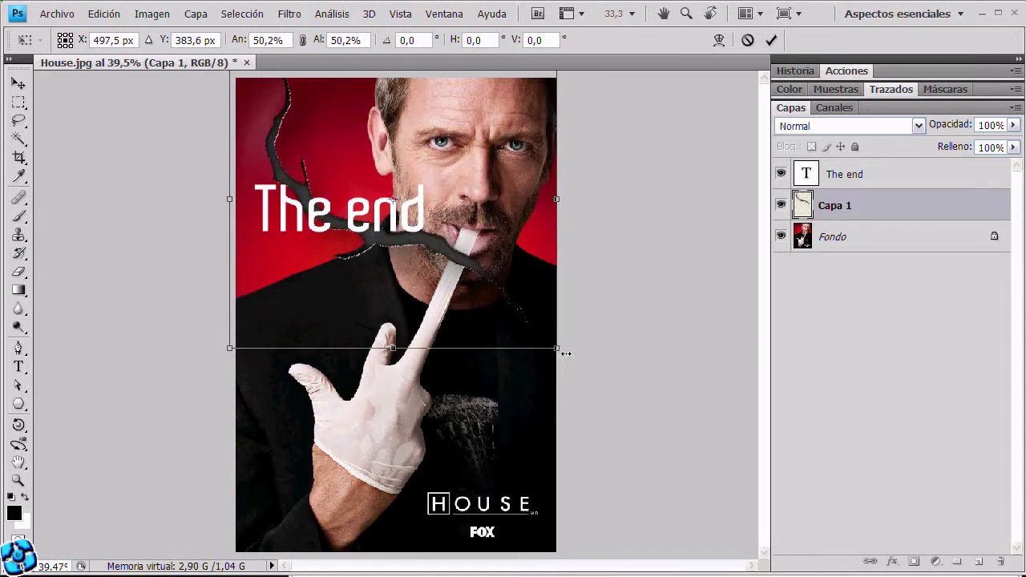
{"action": "left_click_drag", "start_coordinate": [566, 354], "coordinate": [513, 313]}
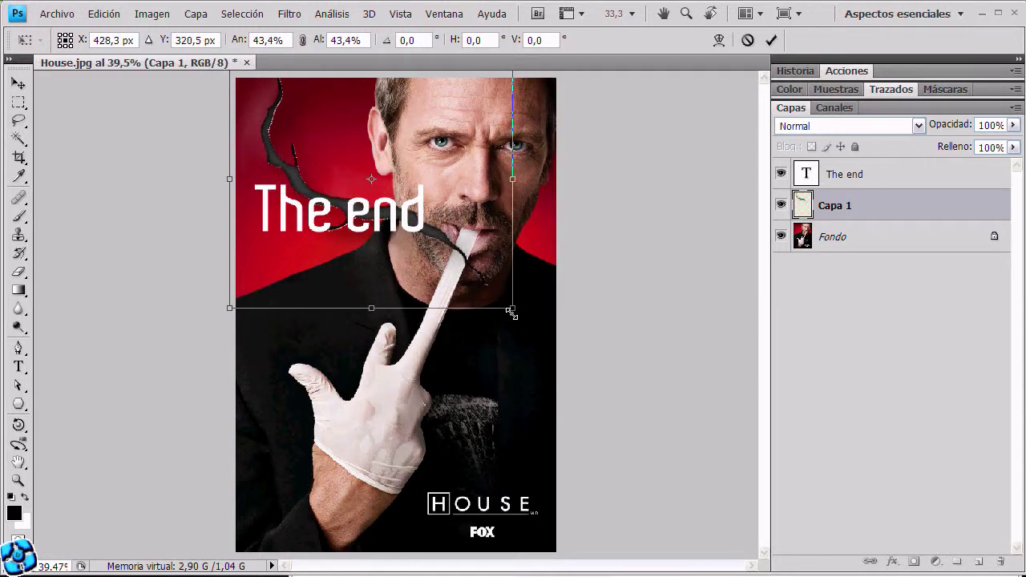
{"action": "mouse_move", "coordinate": [483, 299]}
{"action": "left_mouse_down"}
{"action": "mouse_move", "coordinate": [466, 279]}
{"action": "mouse_move", "coordinate": [502, 310]}
{"action": "mouse_move", "coordinate": [484, 286]}
{"action": "left_mouse_up"}
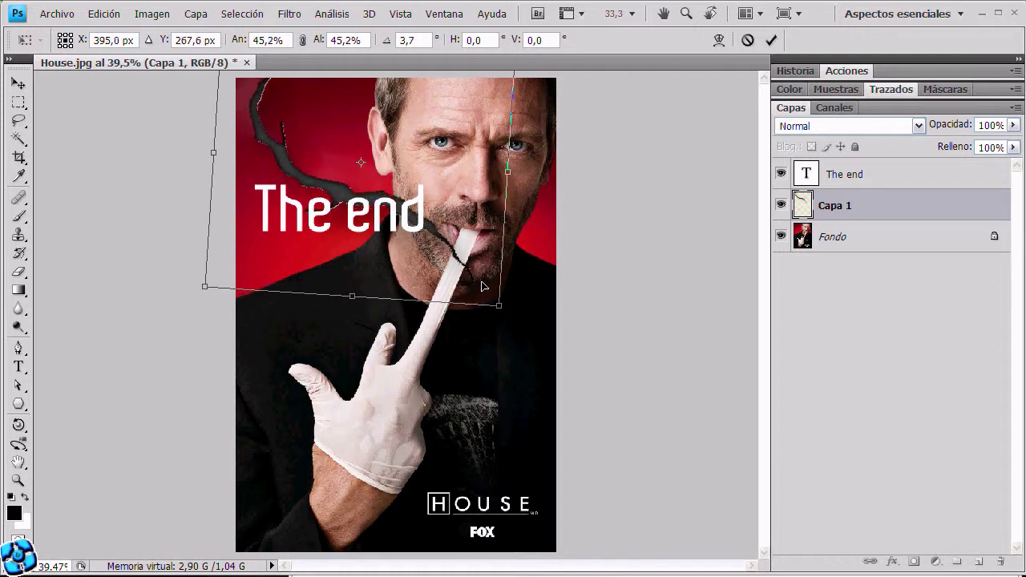
{"action": "key", "text": "e"}
{"action": "left_click", "coordinate": [824, 205]}
{"action": "type", "text": "Crack"}
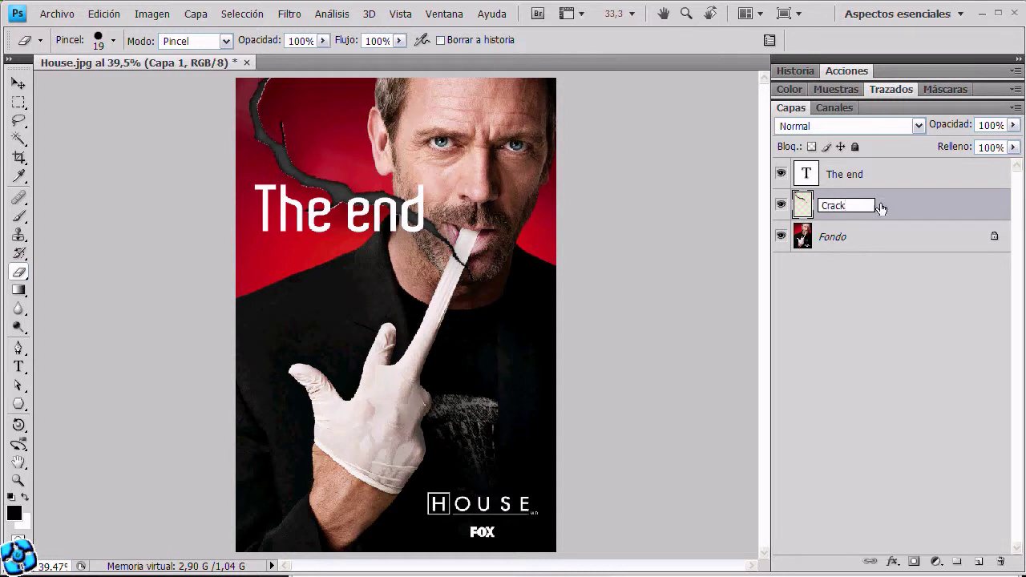
Move the Crack layer above The end text and sharpen it
{"action": "left_click_drag", "start_coordinate": [882, 209], "coordinate": [880, 165]}
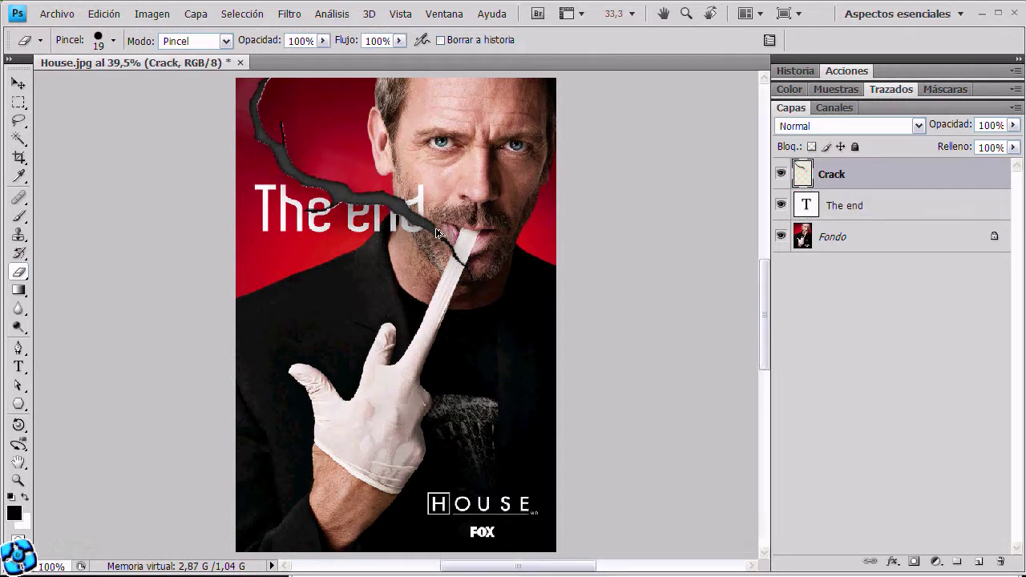
{"action": "key", "text": "ctrl+1"}
{"action": "left_click_drag", "start_coordinate": [351, 213], "coordinate": [332, 441]}
{"action": "left_click", "coordinate": [289, 14]}
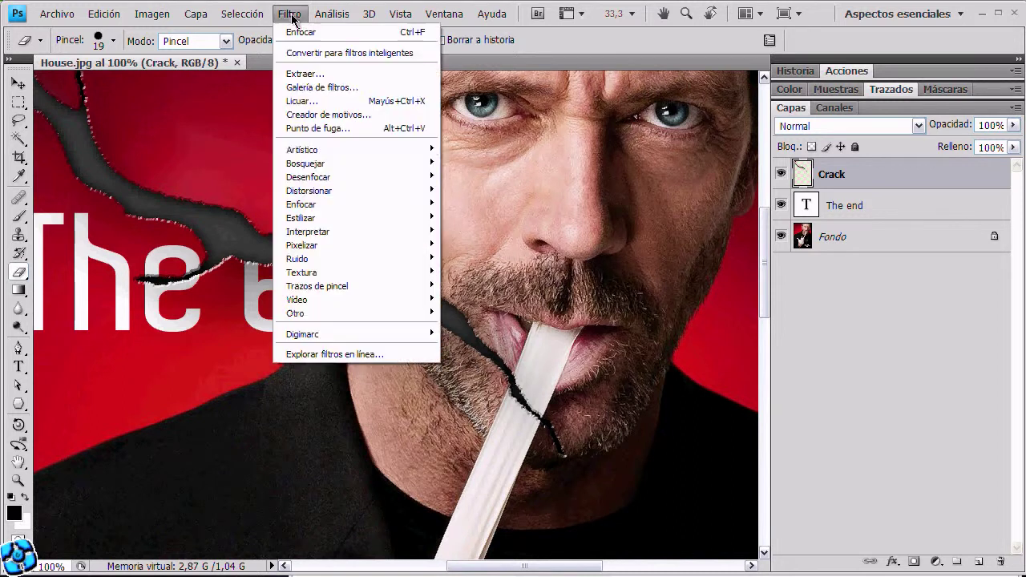
{"action": "left_click", "coordinate": [459, 205]}
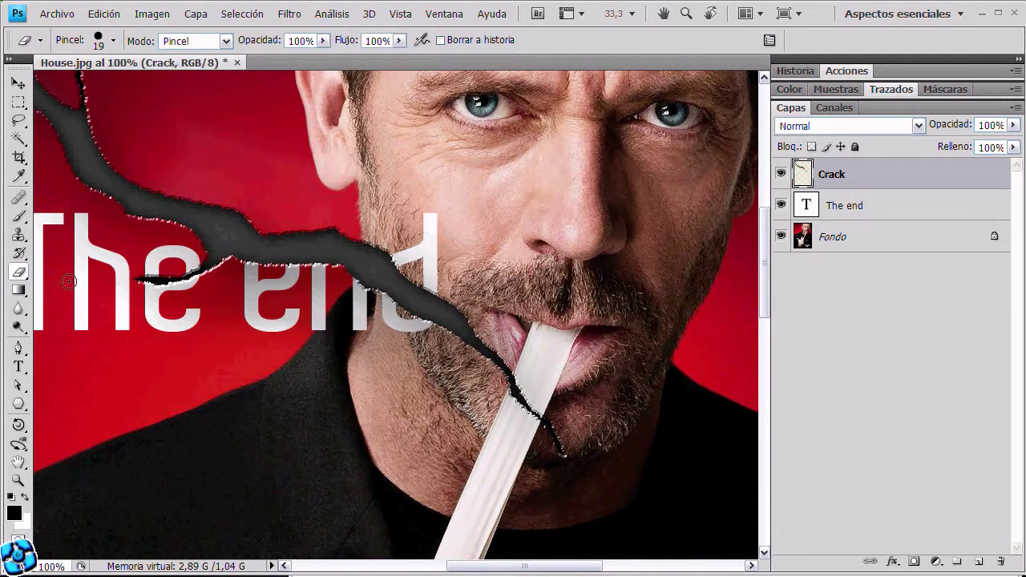
Erase the crack where it crosses the white stick, then zoom out to the whole poster
{"action": "scroll", "coordinate": [494, 393], "scroll_direction": "up", "scroll_amount": 5}
{"action": "mouse_move", "coordinate": [377, 209]}
{"action": "left_mouse_down"}
{"action": "mouse_move", "coordinate": [312, 266]}
{"action": "mouse_move", "coordinate": [366, 344]}
{"action": "mouse_move", "coordinate": [436, 230]}
{"action": "mouse_move", "coordinate": [419, 76]}
{"action": "left_mouse_up"}
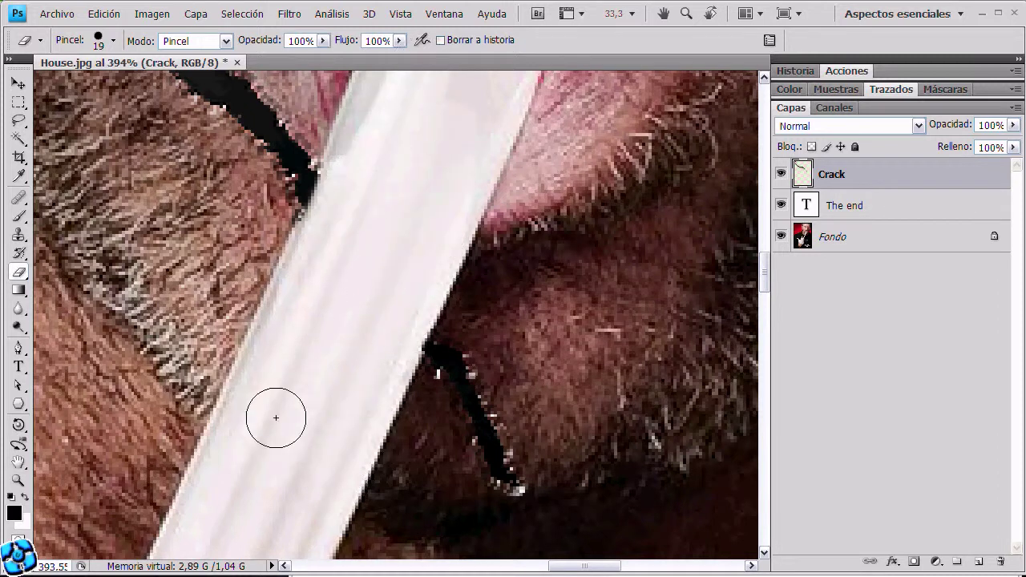
{"action": "scroll", "coordinate": [378, 320], "scroll_direction": "up", "scroll_amount": 1}
{"action": "scroll", "coordinate": [304, 443], "scroll_direction": "up", "scroll_amount": 3}
{"action": "mouse_move", "coordinate": [318, 360]}
{"action": "left_mouse_down"}
{"action": "mouse_move", "coordinate": [406, 255]}
{"action": "mouse_move", "coordinate": [396, 218]}
{"action": "mouse_move", "coordinate": [273, 425]}
{"action": "left_mouse_up"}
{"action": "scroll", "coordinate": [379, 406], "scroll_direction": "down", "scroll_amount": 2}
{"action": "scroll", "coordinate": [379, 406], "scroll_direction": "down", "scroll_amount": 1}
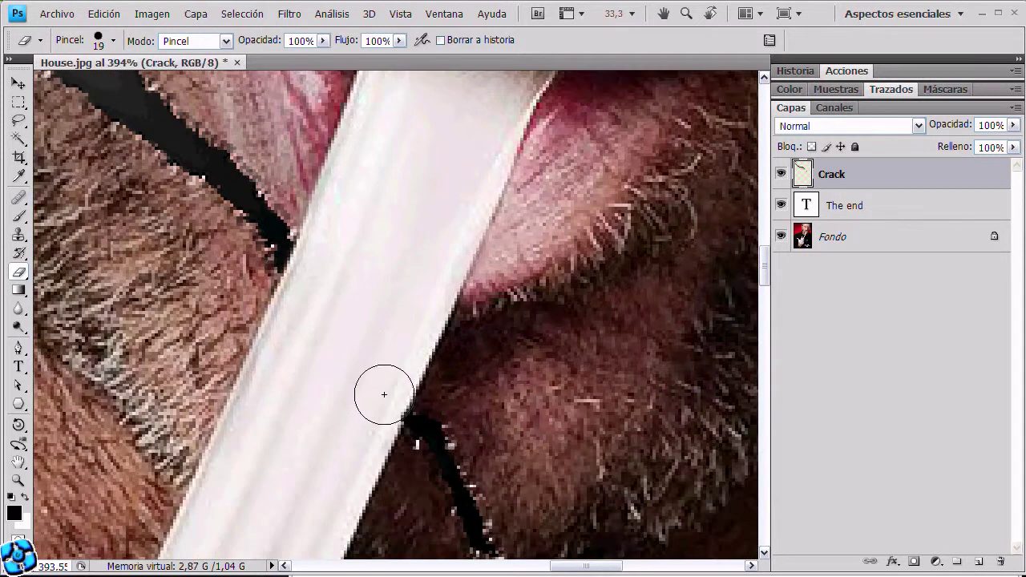
{"action": "key", "text": "ctrl+1"}
{"action": "left_click", "coordinate": [373, 373], "text": "alt"}
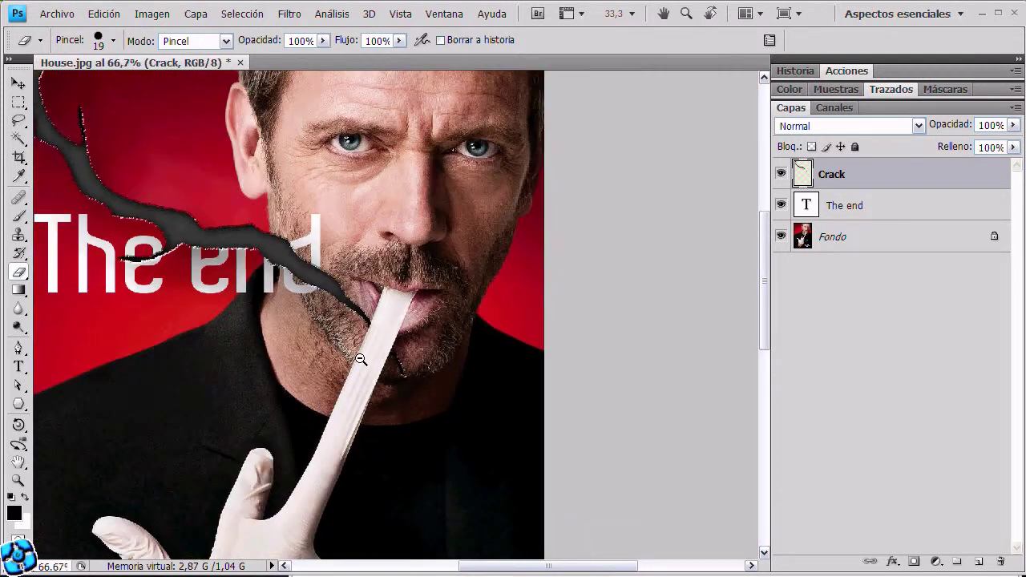
Nudge The end title slightly lower and fit the whole image on screen
{"action": "left_click", "coordinate": [881, 207]}
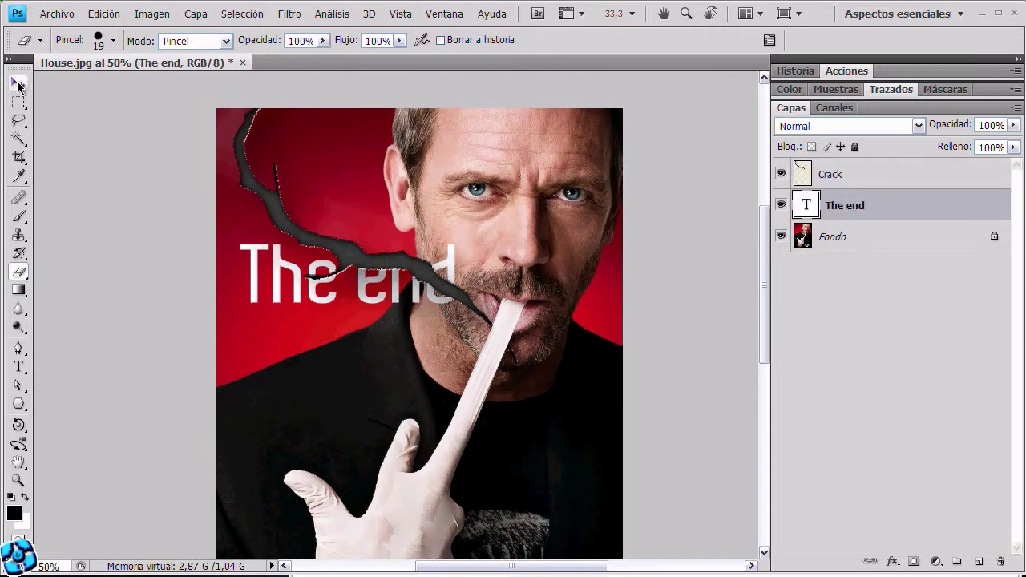
{"action": "key", "text": "v"}
{"action": "left_click_drag", "start_coordinate": [355, 337], "coordinate": [354, 350]}
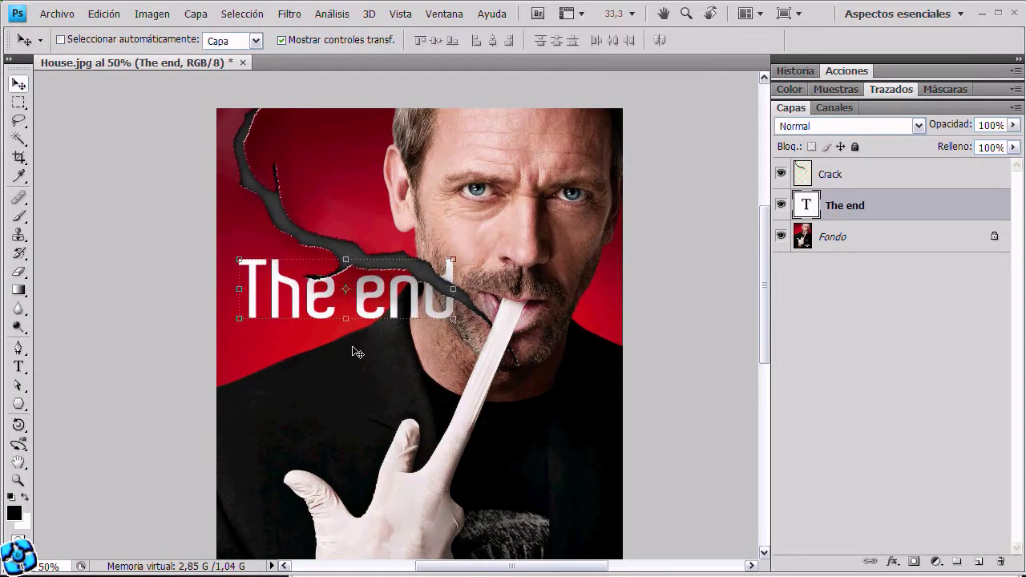
{"action": "key", "text": "ctrl+1"}
{"action": "key", "text": "ctrl+0"}
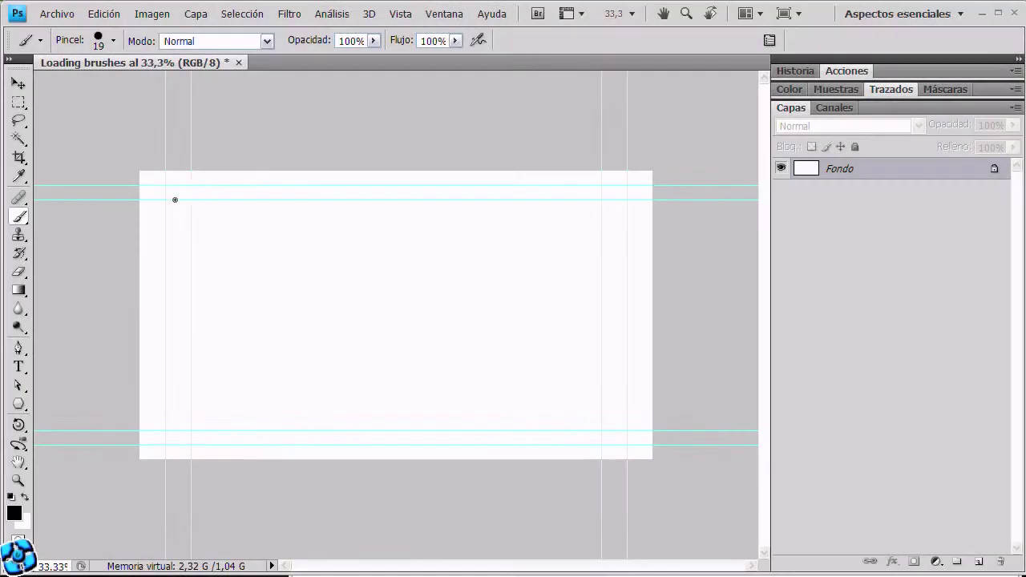
Find the preset manager empty, then load the PlainCracks.abr crack brushes from disk
{"action": "right_click", "coordinate": [177, 198]}
{"action": "left_click", "coordinate": [112, 14]}
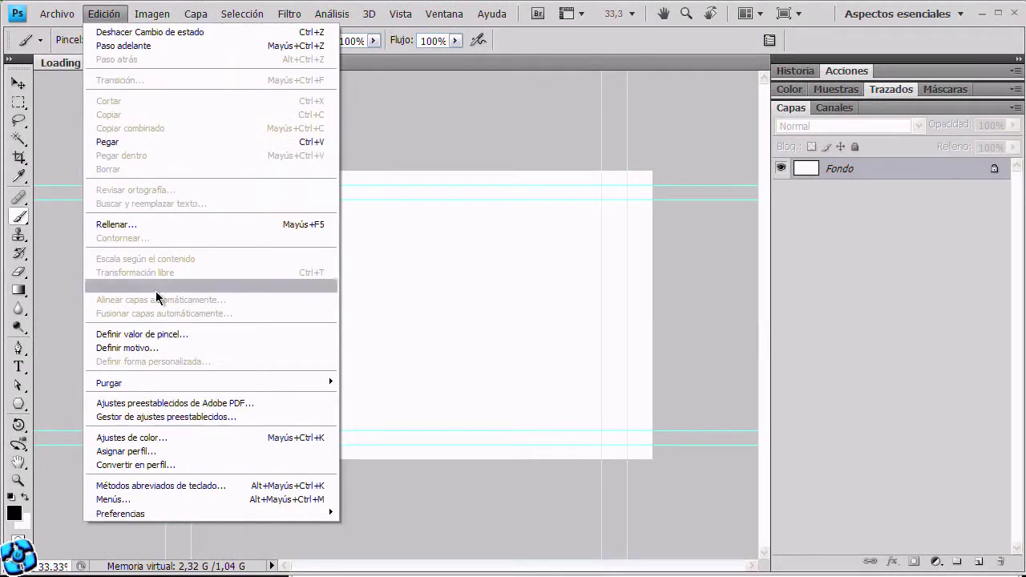
{"action": "left_click", "coordinate": [172, 419]}
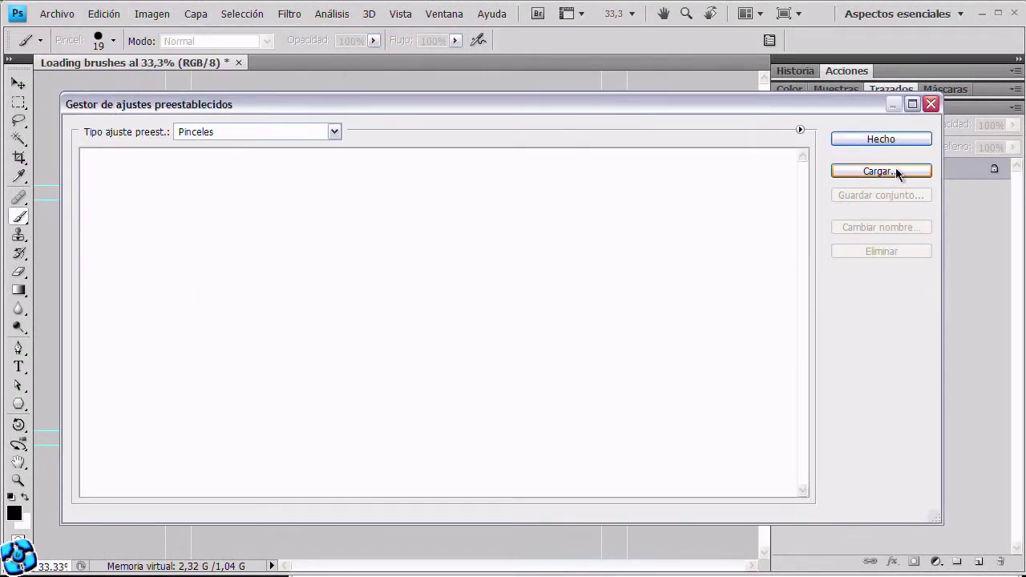
{"action": "left_click", "coordinate": [931, 103]}
{"action": "left_click", "coordinate": [57, 14]}
{"action": "left_click", "coordinate": [64, 47]}
{"action": "left_click", "coordinate": [419, 195]}
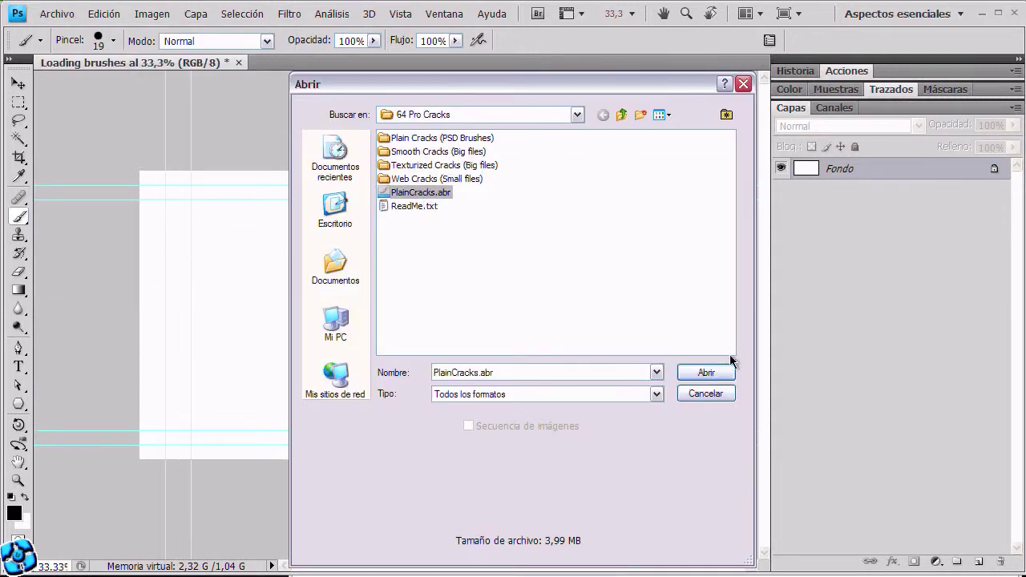
{"action": "left_click", "coordinate": [717, 375]}
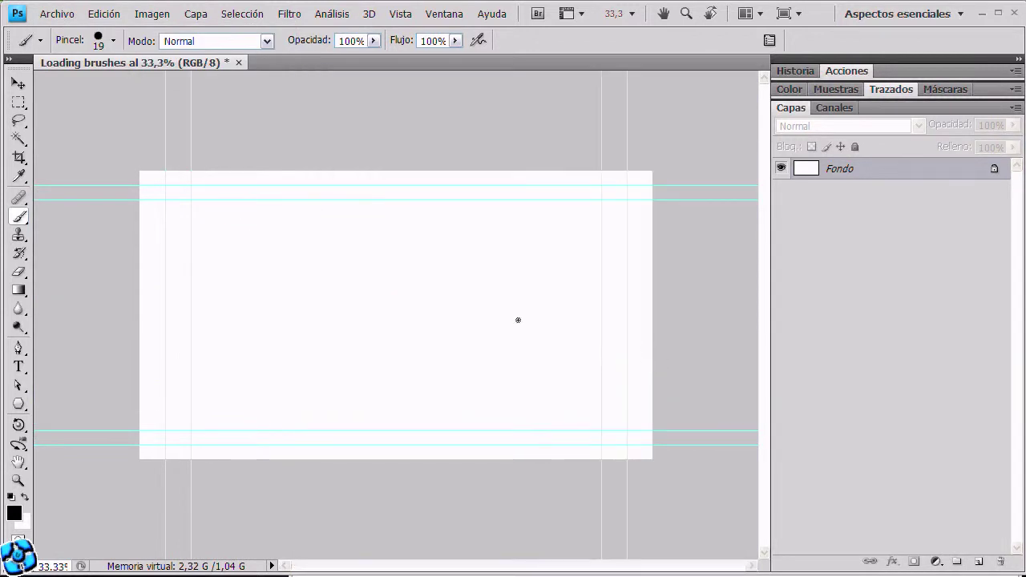
Confirm the crack brushes in the preset manager and select crack brush 1702
{"action": "left_click", "coordinate": [104, 13]}
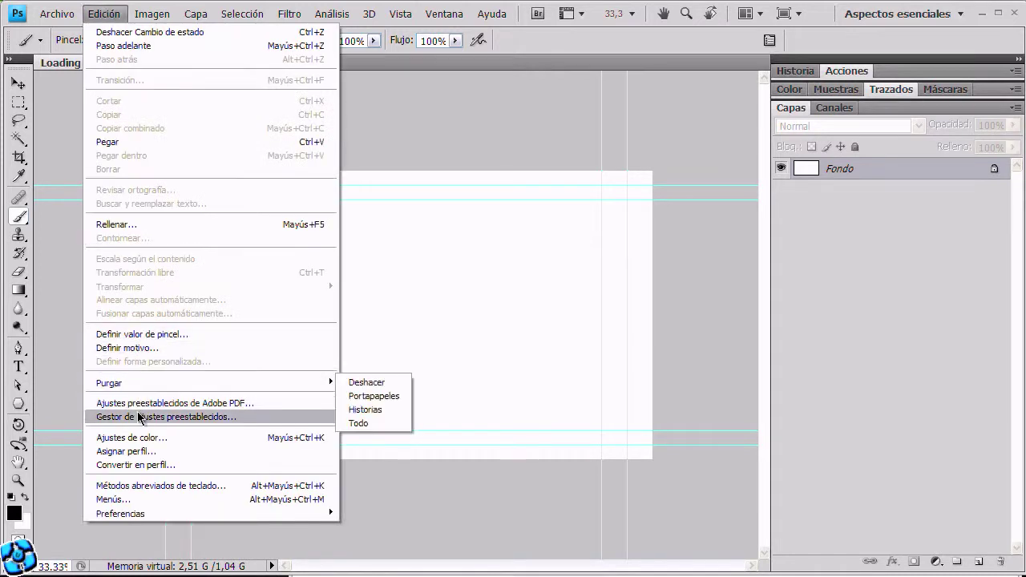
{"action": "left_click", "coordinate": [140, 417]}
{"action": "left_click", "coordinate": [850, 139]}
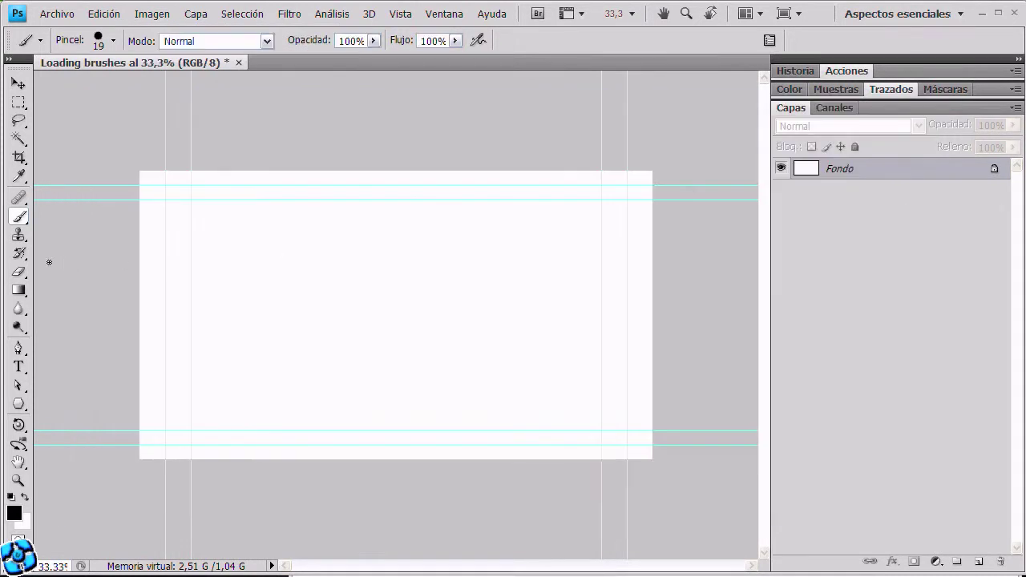
{"action": "right_click", "coordinate": [145, 180]}
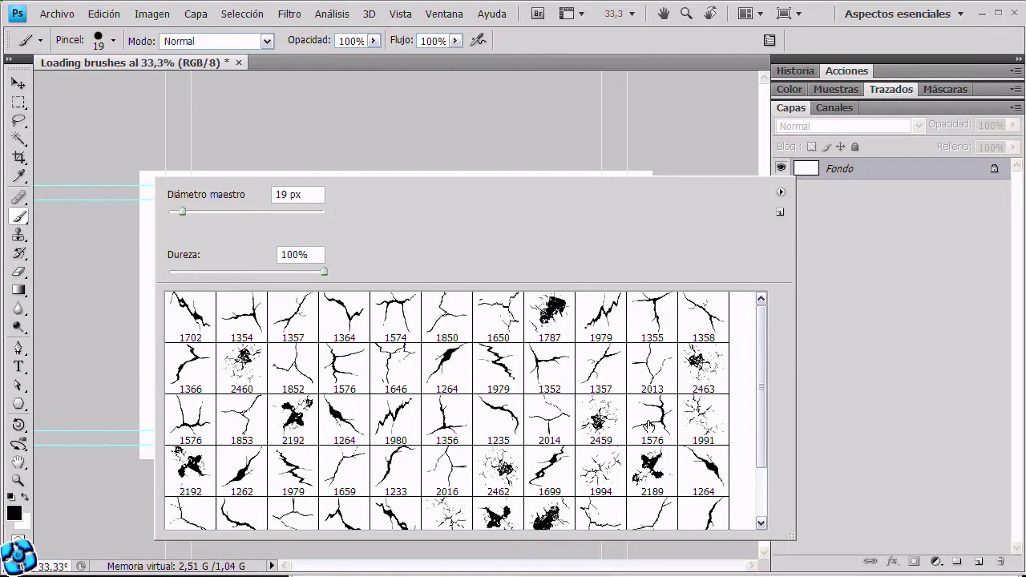
{"action": "left_click", "coordinate": [190, 317]}
Stamp a test crack with brush 1702 and select the whole image
{"action": "key", "text": "Return"}
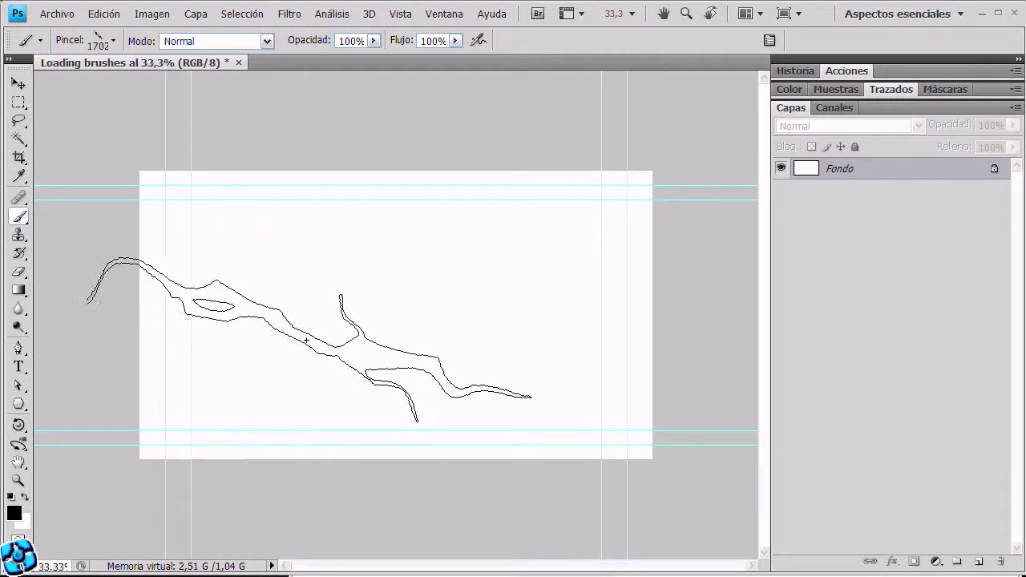
{"action": "left_click", "coordinate": [399, 302]}
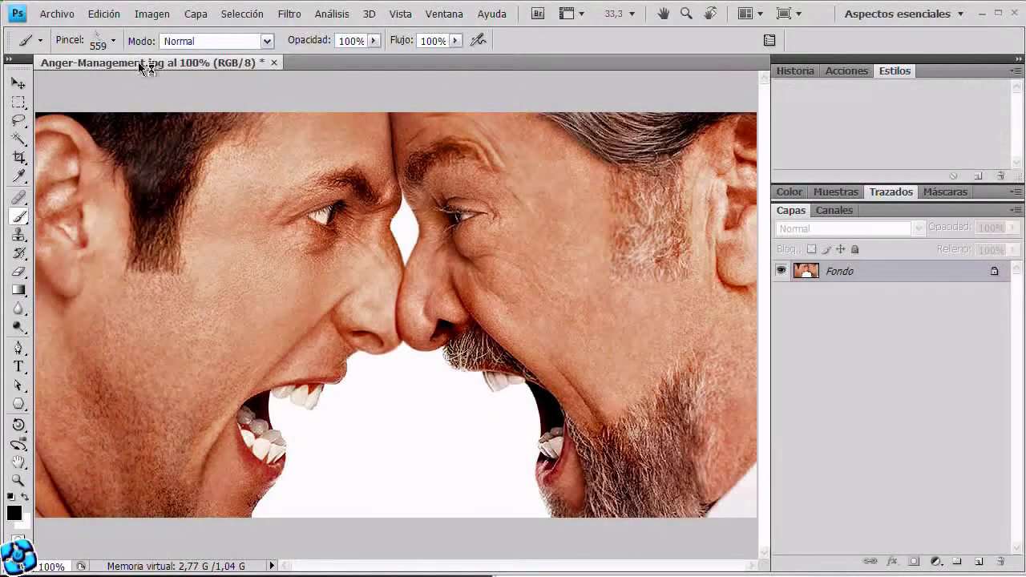
{"action": "key", "text": "ctrl+a"}
Load CrackStyles.asl as layer styles in the preset manager
{"action": "left_click", "coordinate": [105, 13]}
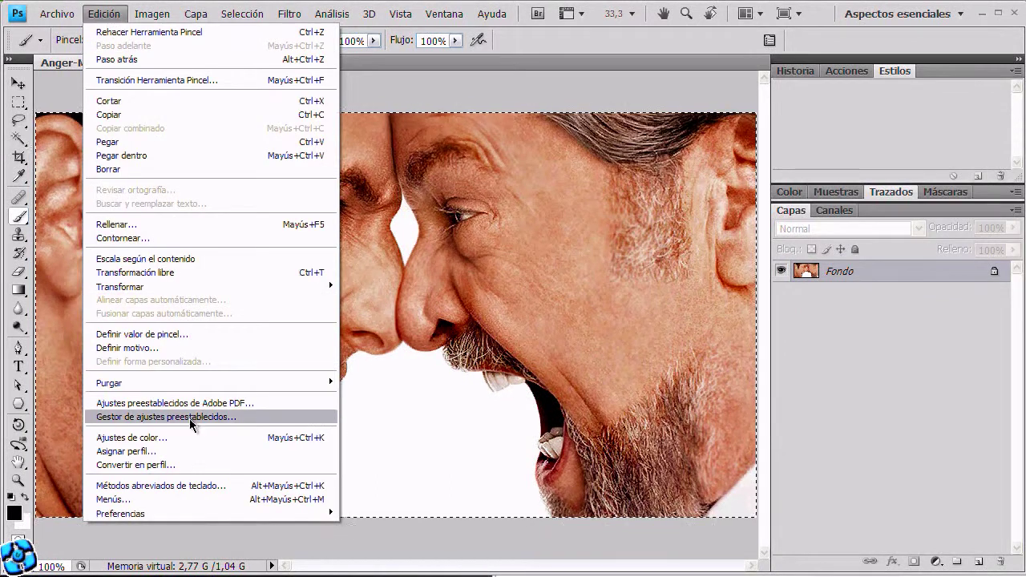
{"action": "left_click", "coordinate": [191, 417]}
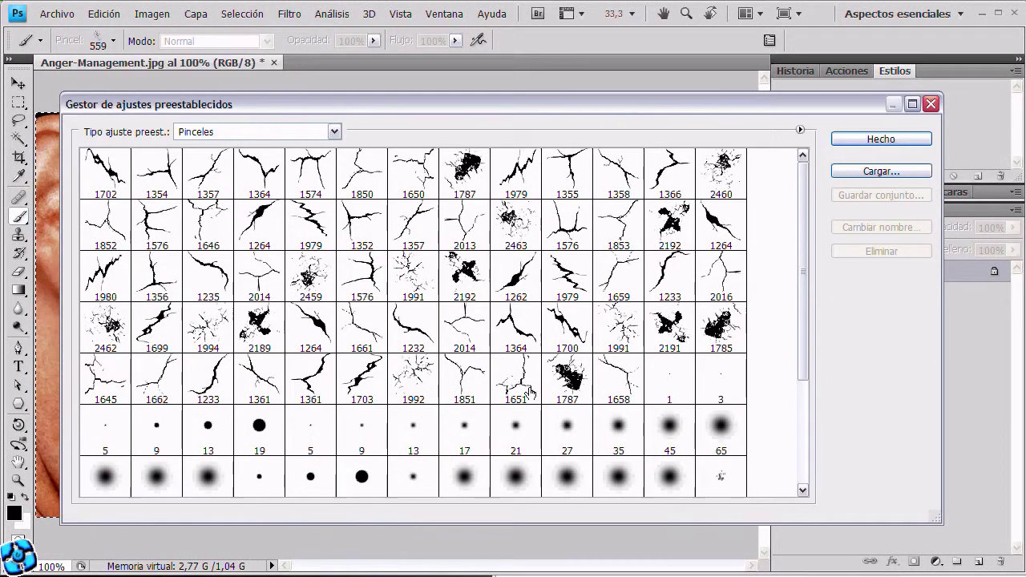
{"action": "left_click", "coordinate": [317, 135]}
{"action": "left_click", "coordinate": [312, 186]}
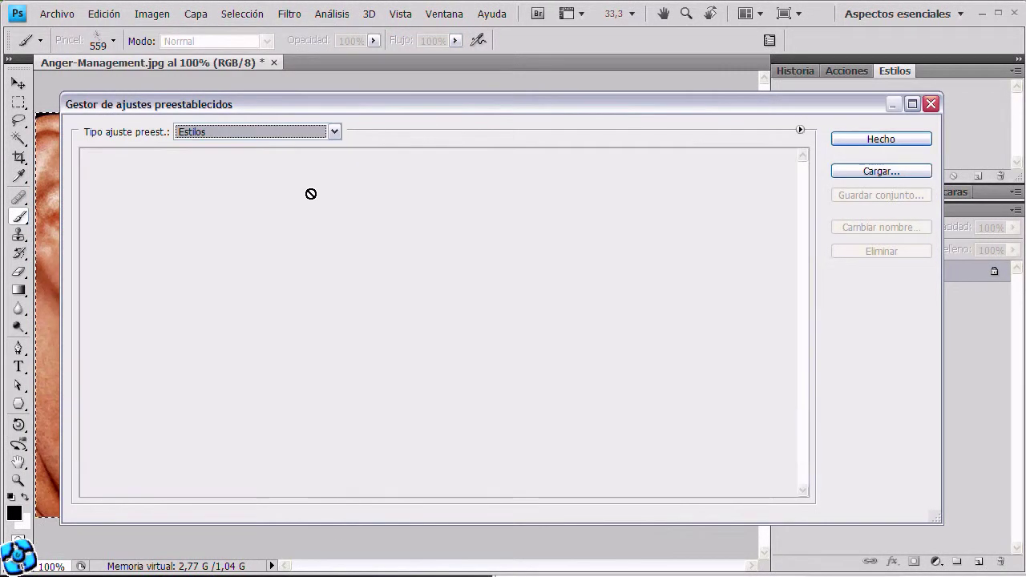
{"action": "left_click", "coordinate": [837, 172]}
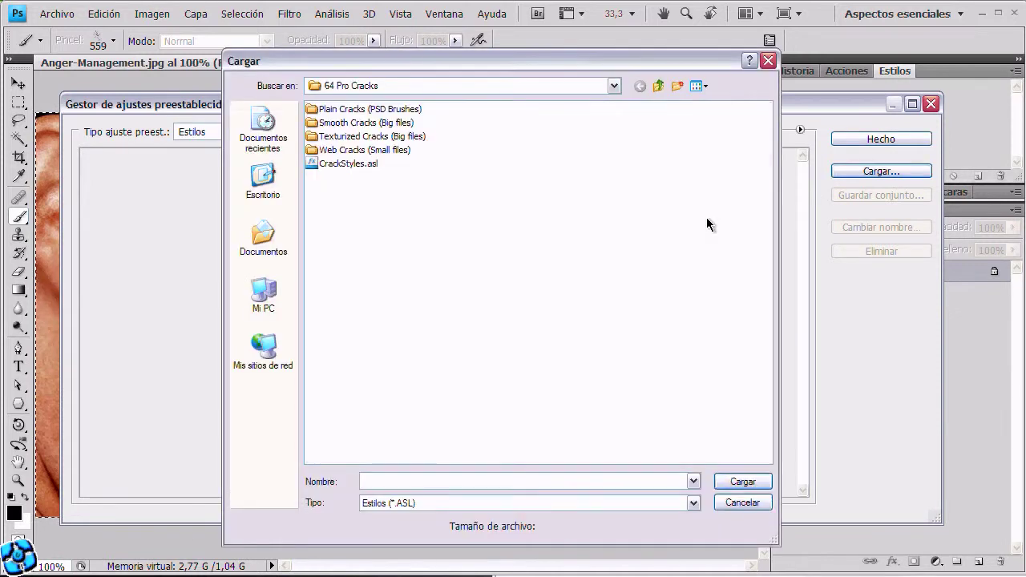
{"action": "left_click", "coordinate": [345, 164]}
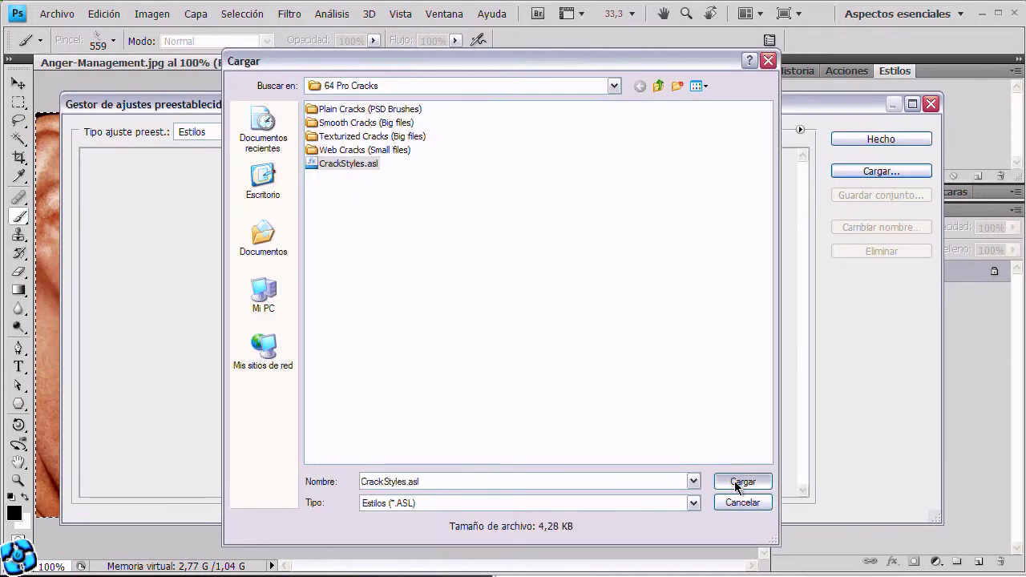
{"action": "left_click", "coordinate": [736, 481]}
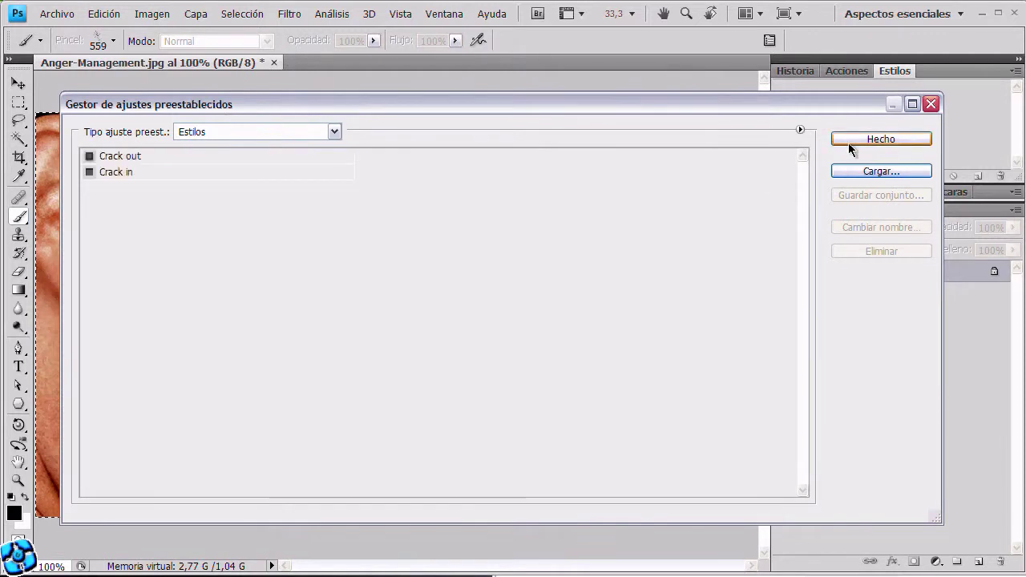
{"action": "left_click", "coordinate": [848, 141]}
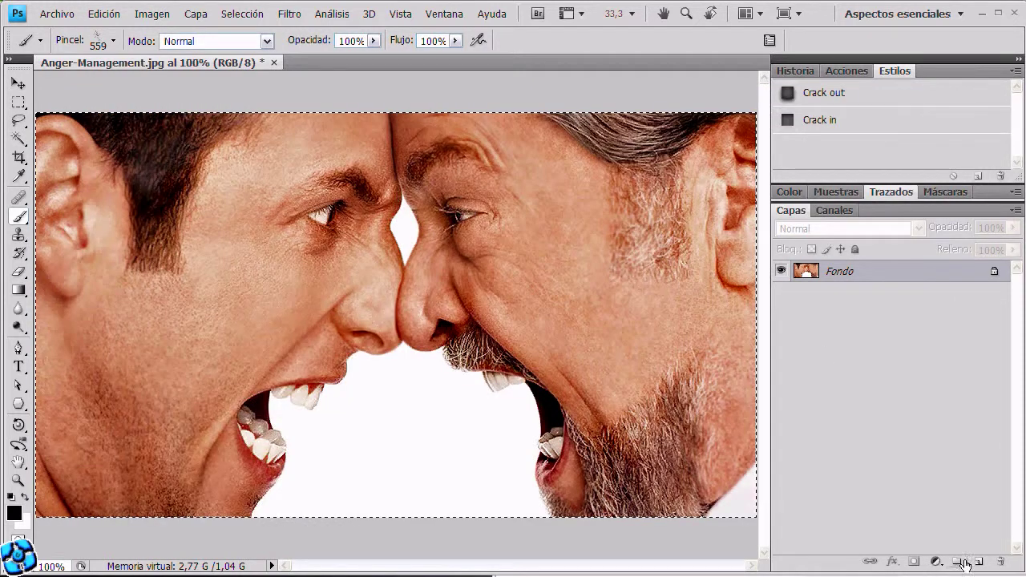
Convert Fondo into Capa 0 and add an empty layer above it
{"action": "double_click", "coordinate": [806, 271]}
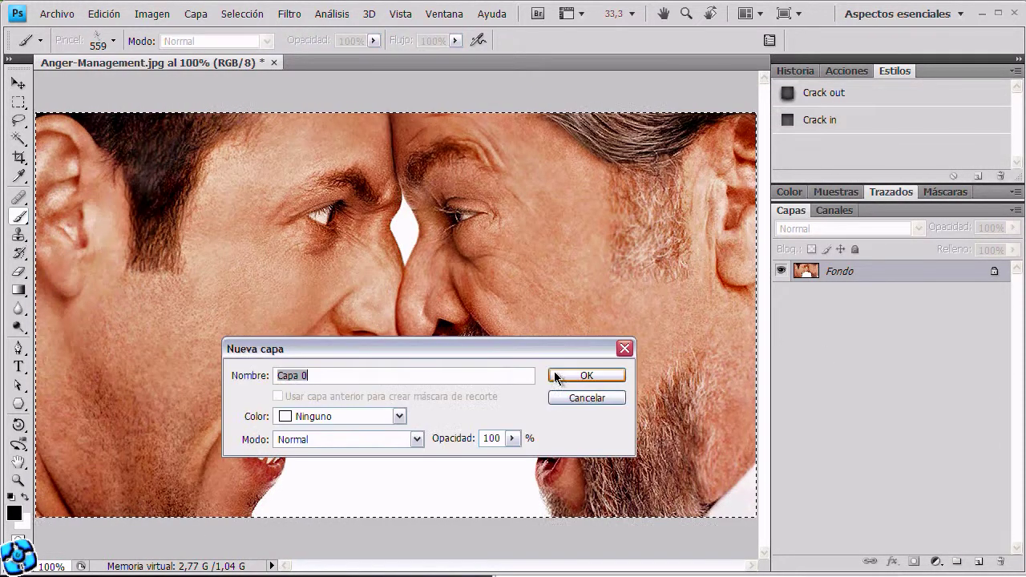
{"action": "left_click", "coordinate": [558, 376]}
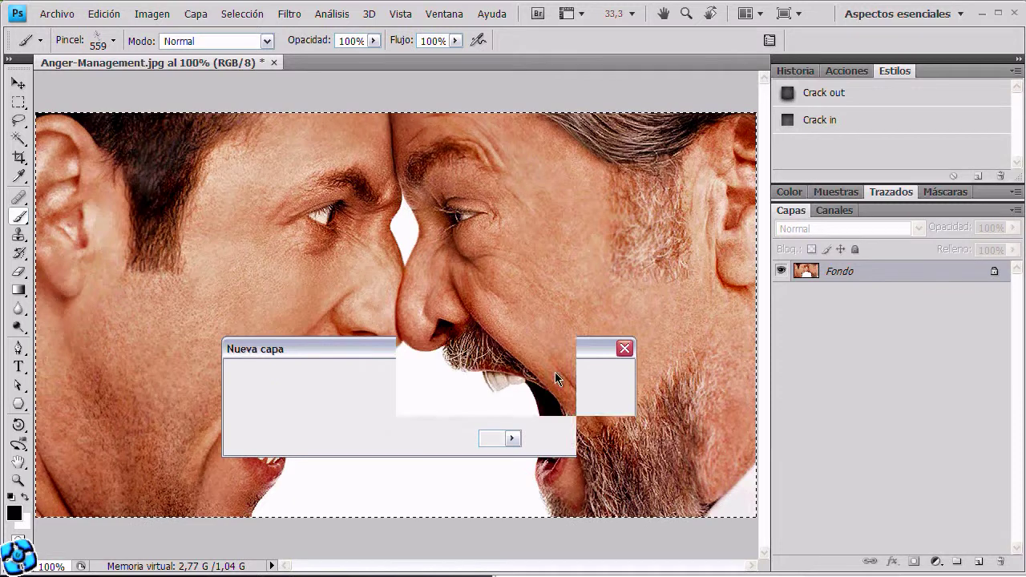
{"action": "left_click", "coordinate": [978, 561]}
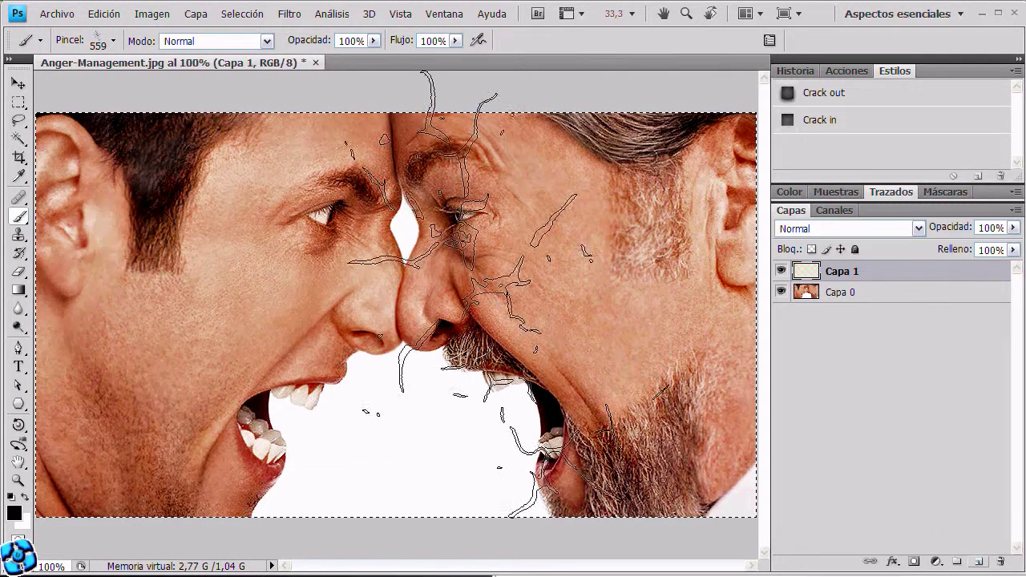
Stamp crack brush 1785, at a smaller diameter, onto the left man's face
{"action": "right_click", "coordinate": [521, 202]}
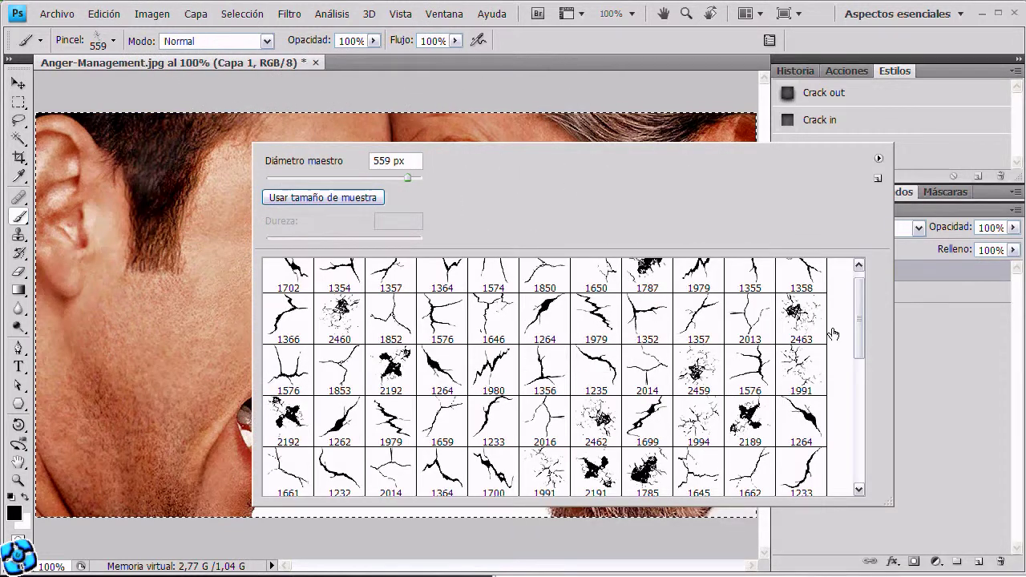
{"action": "mouse_move", "coordinate": [866, 340]}
{"action": "left_mouse_down"}
{"action": "mouse_move", "coordinate": [859, 324]}
{"action": "mouse_move", "coordinate": [858, 365]}
{"action": "left_mouse_up"}
{"action": "left_click", "coordinate": [645, 385]}
{"action": "left_click_drag", "start_coordinate": [419, 178], "coordinate": [423, 178]}
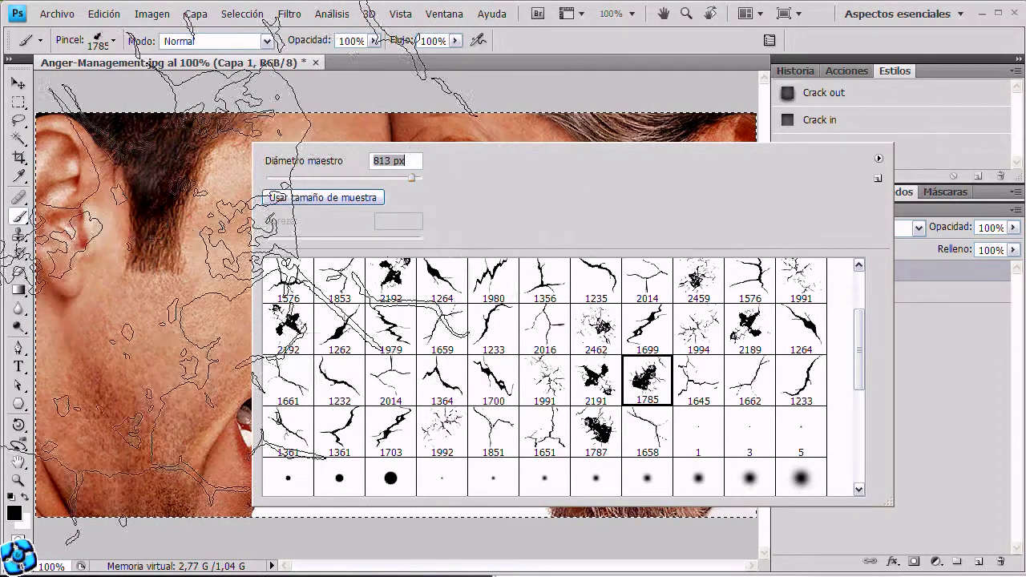
{"action": "left_click", "coordinate": [65, 202]}
{"action": "left_click", "coordinate": [66, 202]}
Stamp crack brush 2462 at 960 px across both men's faces
{"action": "right_click", "coordinate": [754, 227]}
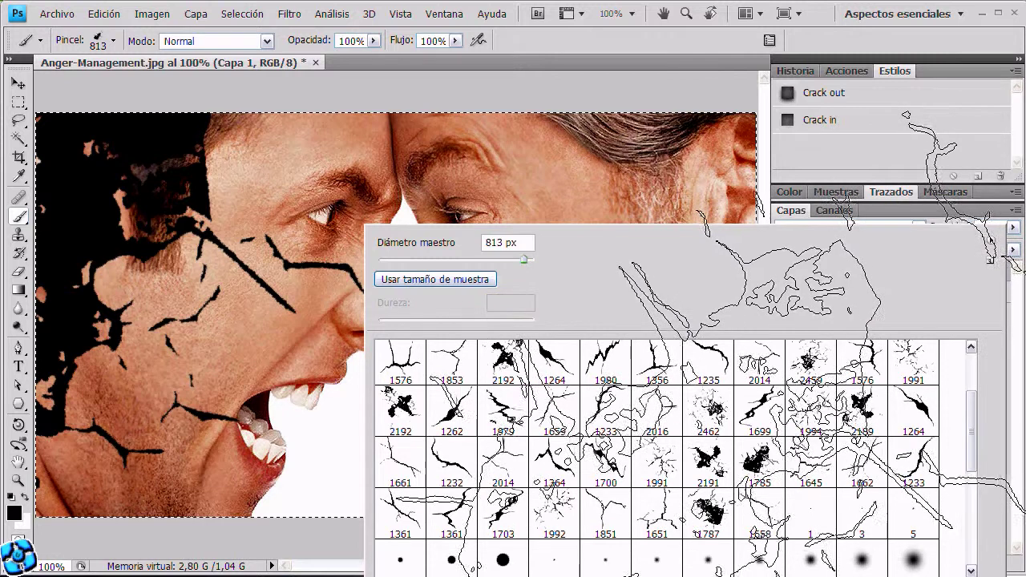
{"action": "left_click", "coordinate": [718, 418]}
{"action": "double_click", "coordinate": [521, 245]}
{"action": "type", "text": "960"}
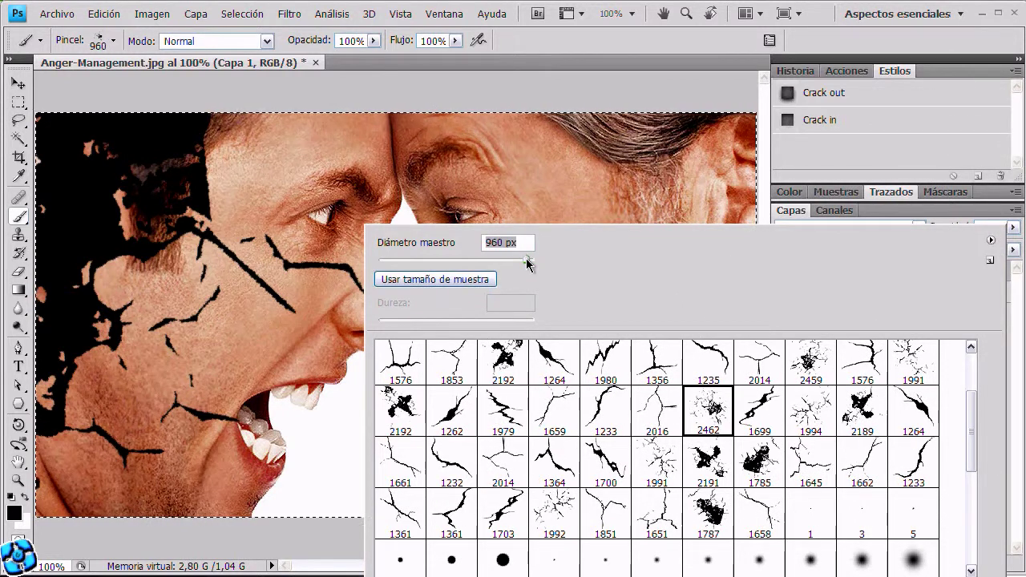
{"action": "key", "text": "Return"}
{"action": "key", "text": "ctrl+minus"}
{"action": "key", "text": "ctrl+minus"}
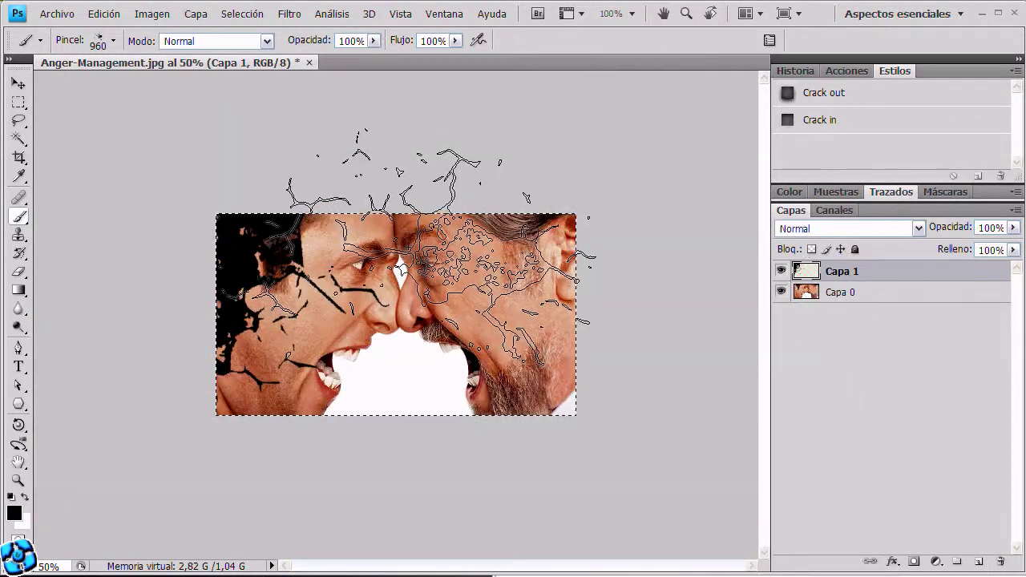
{"action": "left_click", "coordinate": [442, 248]}
{"action": "left_click", "coordinate": [441, 229]}
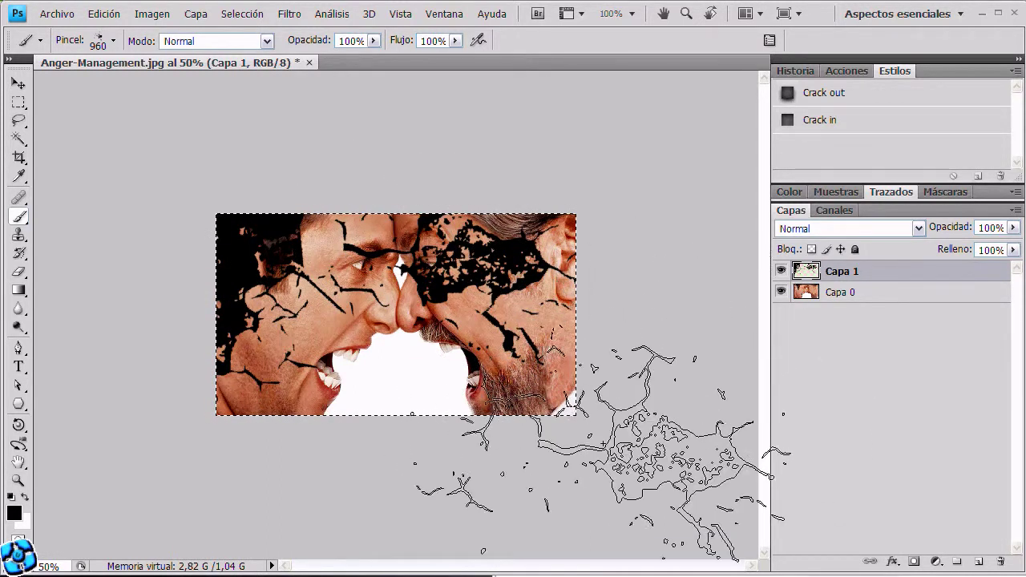
{"action": "left_click", "coordinate": [18, 272]}
Sharpen the crack layer at 100% zoom and raise the eraser's hardness to hard-edged
{"action": "right_click", "coordinate": [400, 293]}
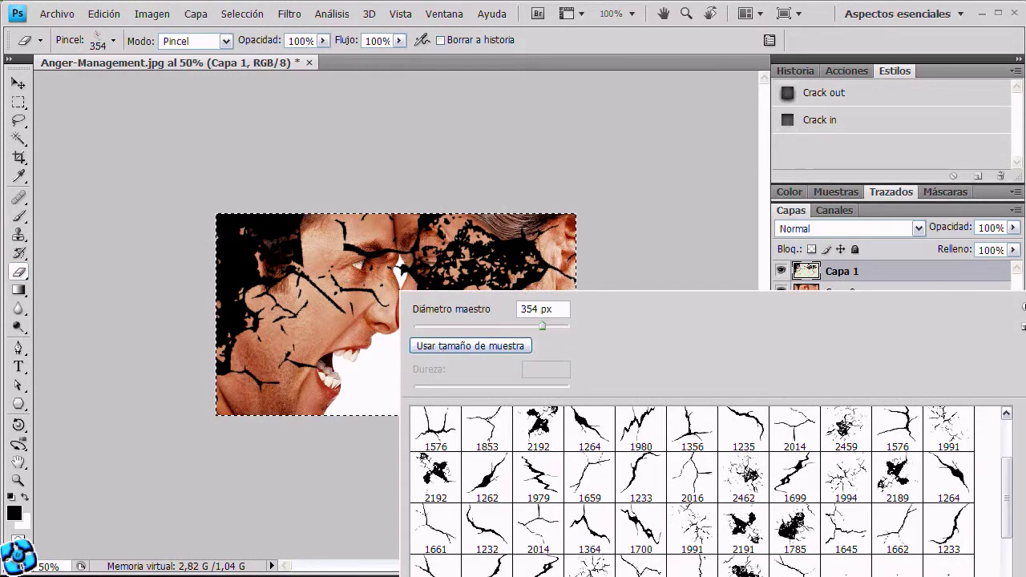
{"action": "left_click", "coordinate": [358, 505]}
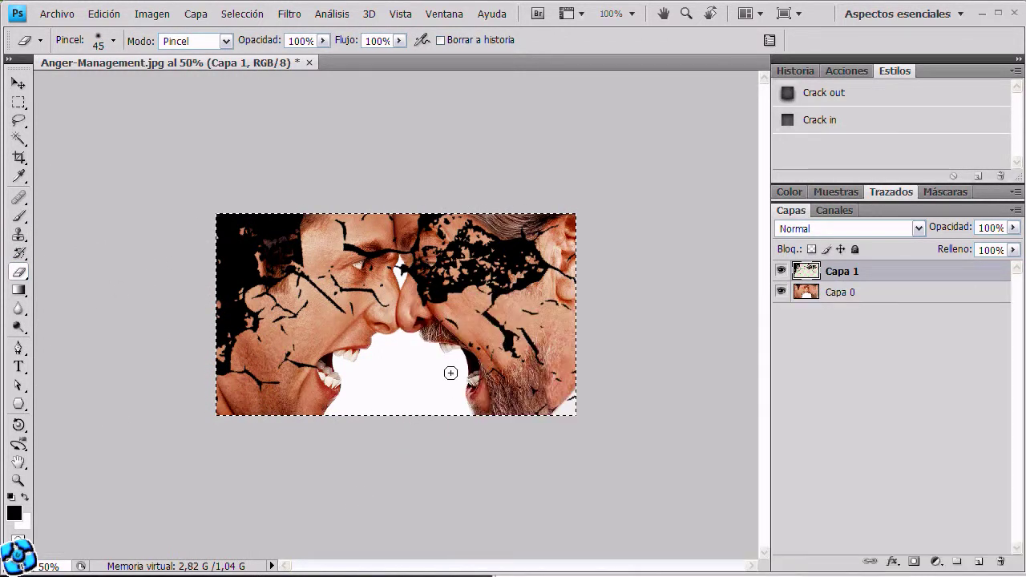
{"action": "key", "text": "ctrl+1"}
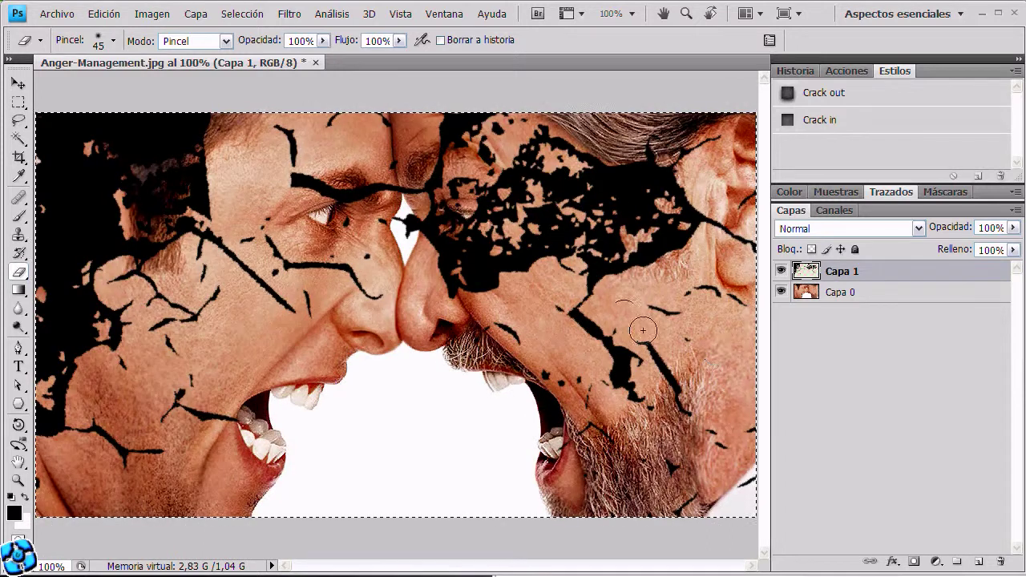
{"action": "left_click", "coordinate": [289, 14]}
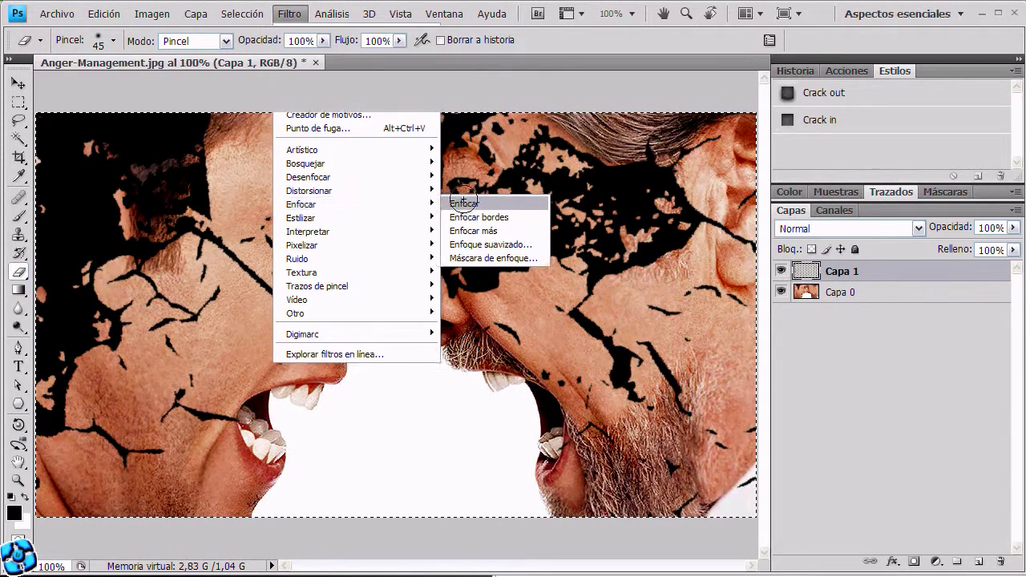
{"action": "left_click", "coordinate": [463, 202]}
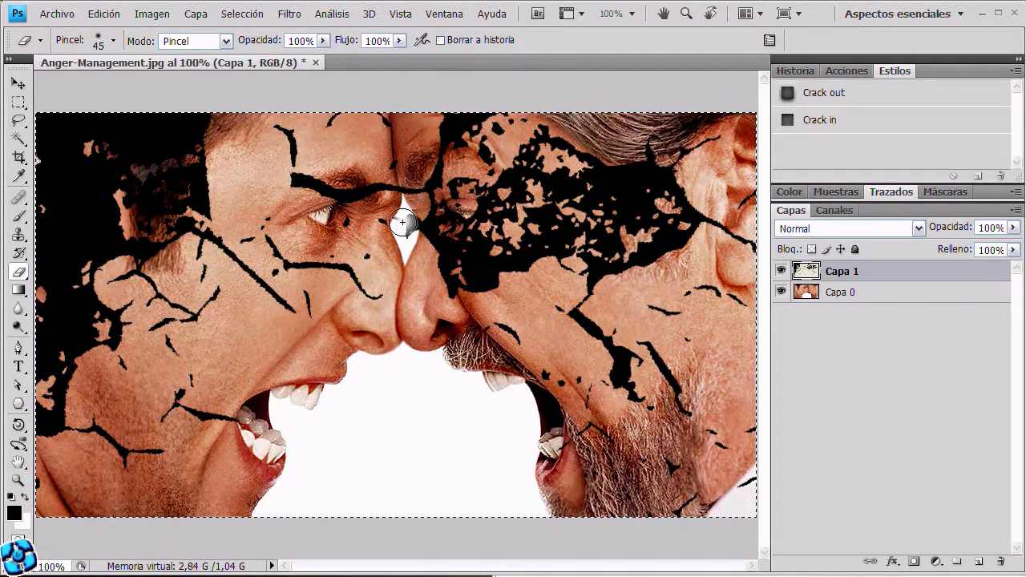
{"action": "right_click", "coordinate": [402, 222]}
{"action": "left_click_drag", "start_coordinate": [426, 314], "coordinate": [497, 313]}
{"action": "left_click", "coordinate": [403, 222]}
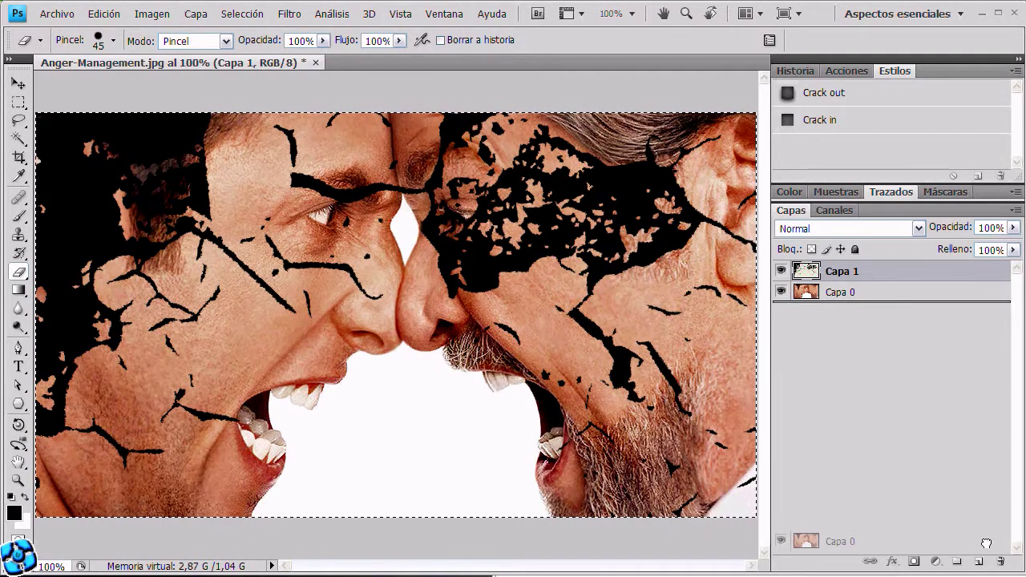
Duplicate Capa 0 above Capa 1, desaturate the copy and reapply the sharpen filter
{"action": "left_click_drag", "start_coordinate": [903, 301], "coordinate": [979, 561]}
{"action": "left_click_drag", "start_coordinate": [842, 294], "coordinate": [838, 255]}
{"action": "left_click_drag", "start_coordinate": [842, 292], "coordinate": [830, 270]}
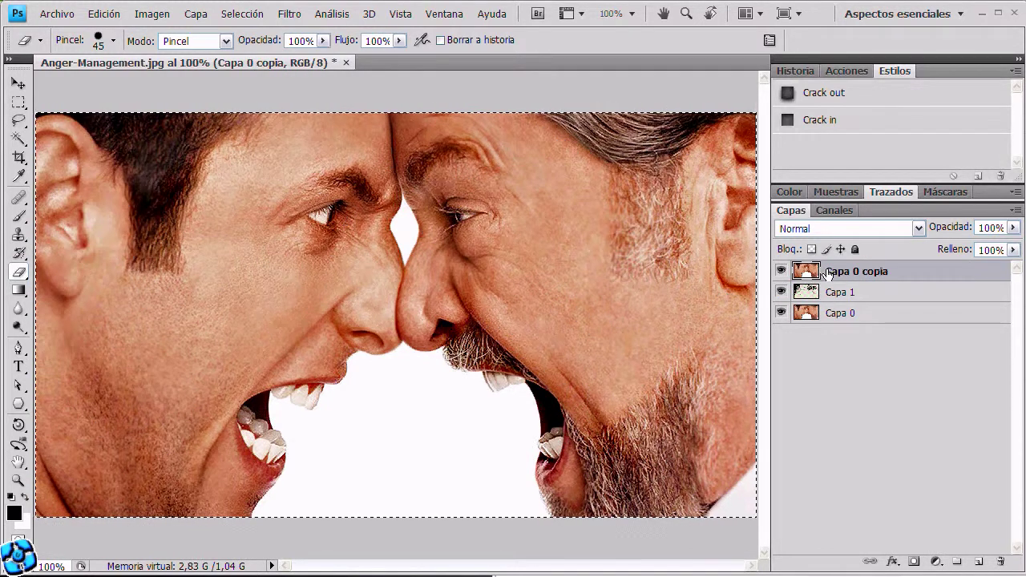
{"action": "key", "text": "ctrl+shift+u"}
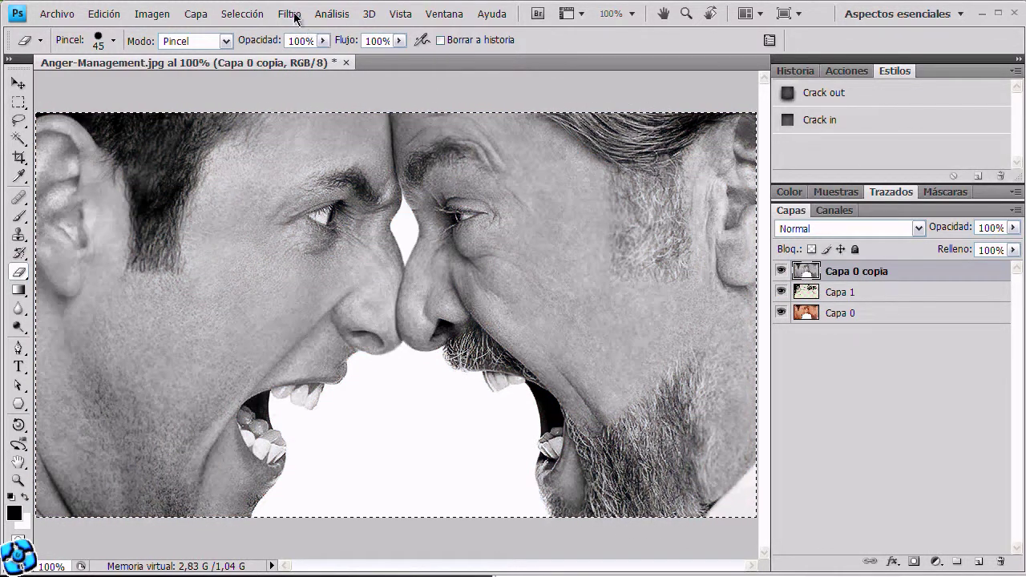
{"action": "left_click", "coordinate": [296, 18]}
{"action": "left_click", "coordinate": [300, 30]}
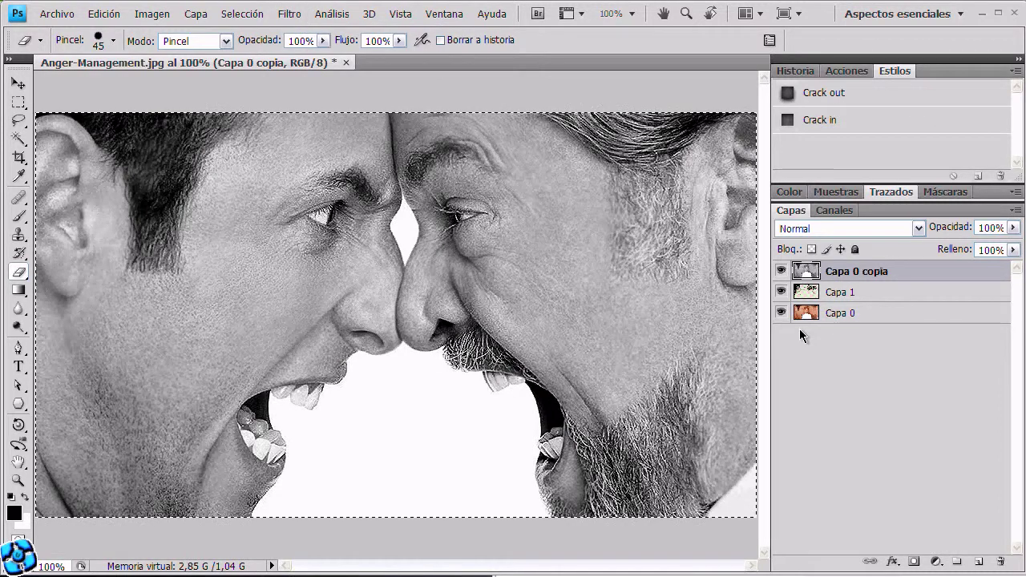
Clip Capa 0 copia to Capa 1 and apply the Crack in style to Capa 1
{"action": "key", "text": "ctrl+alt+g"}
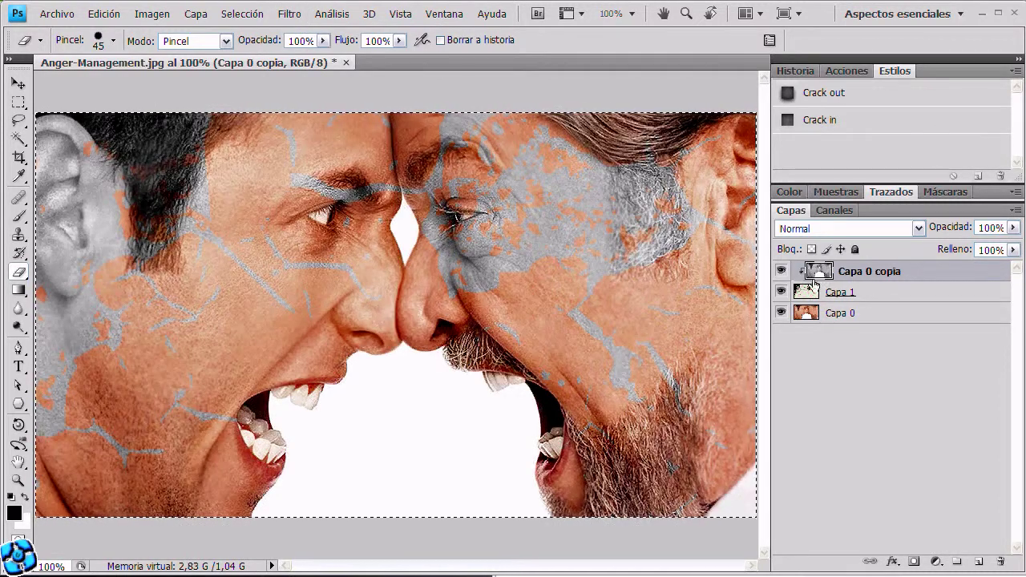
{"action": "left_click", "coordinate": [806, 293]}
{"action": "left_click", "coordinate": [790, 121]}
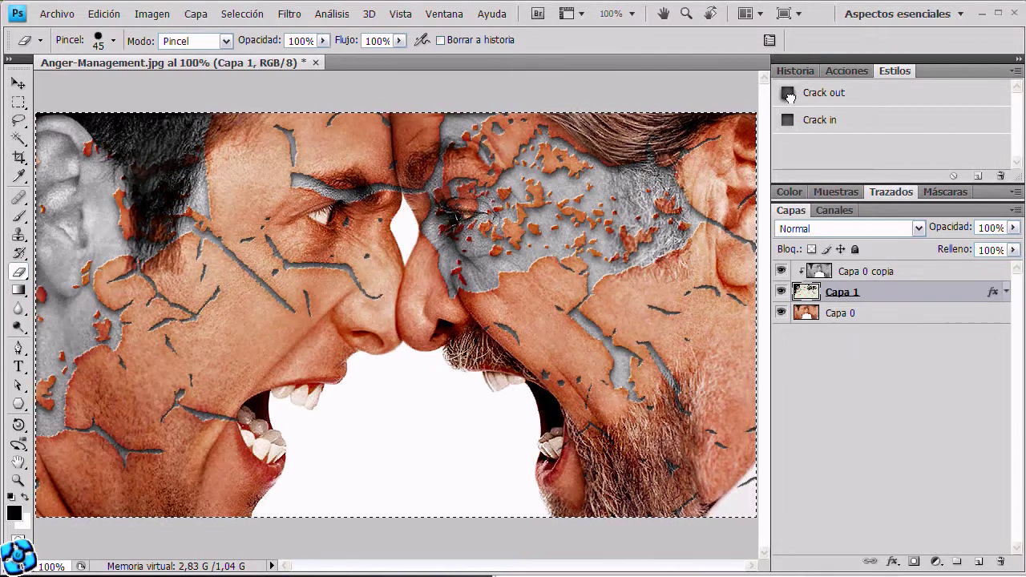
Compare the Crack out and Crack in styles, then set the eraser to crack brush 2192 at 70 px
{"action": "left_click", "coordinate": [789, 94]}
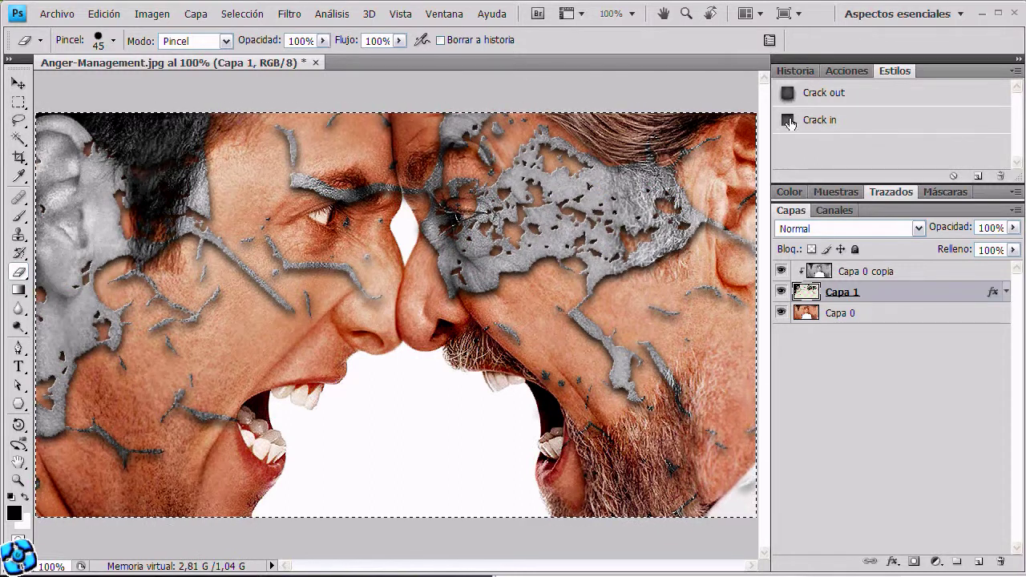
{"action": "left_click", "coordinate": [791, 121]}
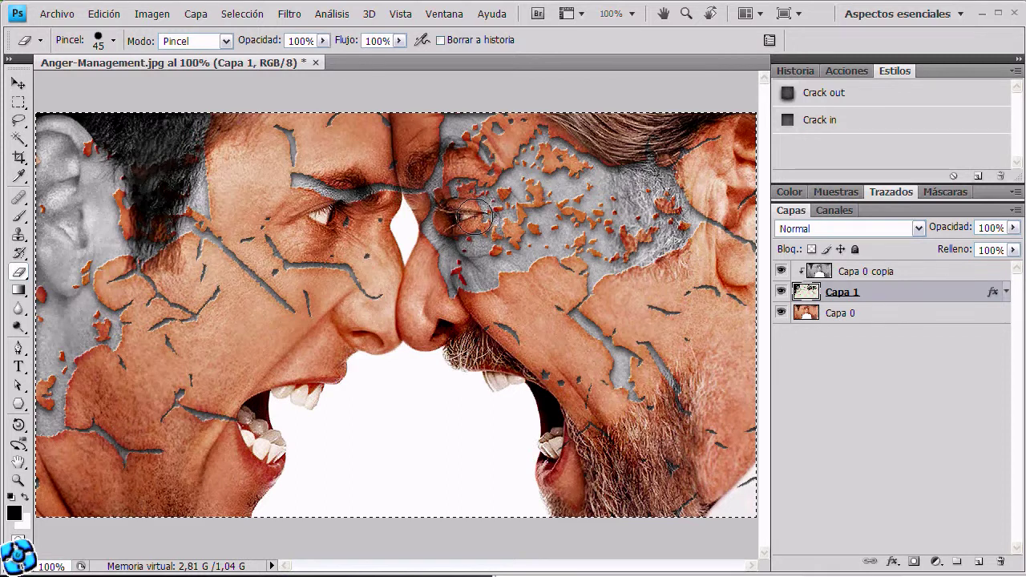
{"action": "right_click", "coordinate": [473, 217]}
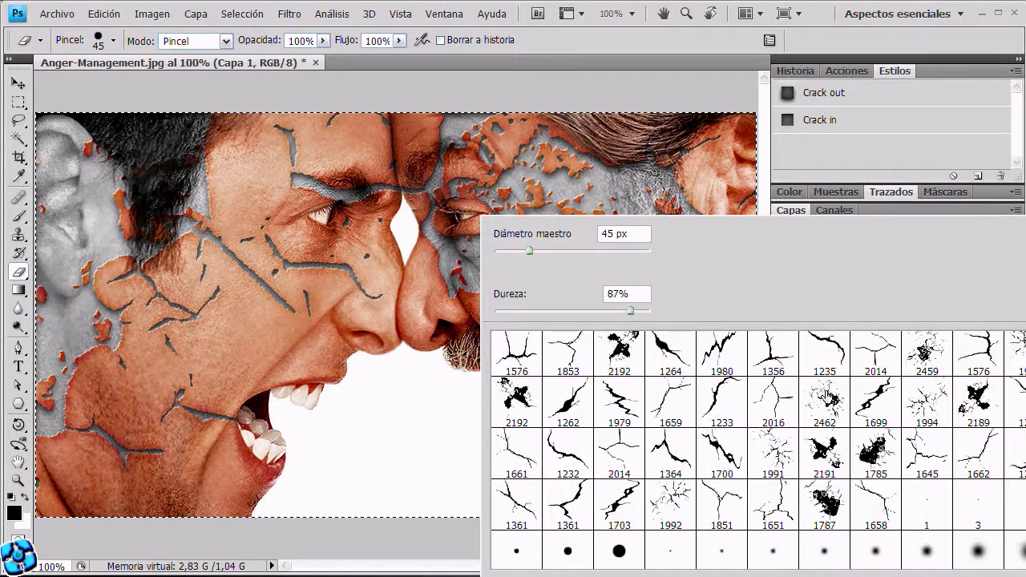
{"action": "left_click", "coordinate": [619, 352]}
{"action": "left_click_drag", "start_coordinate": [553, 233], "coordinate": [471, 238]}
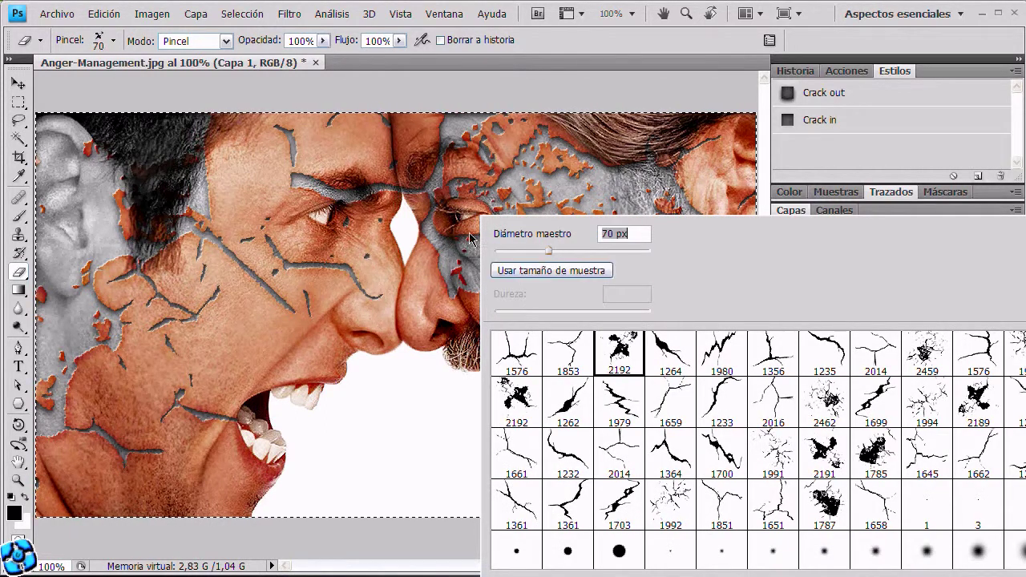
{"action": "key", "text": "Return"}
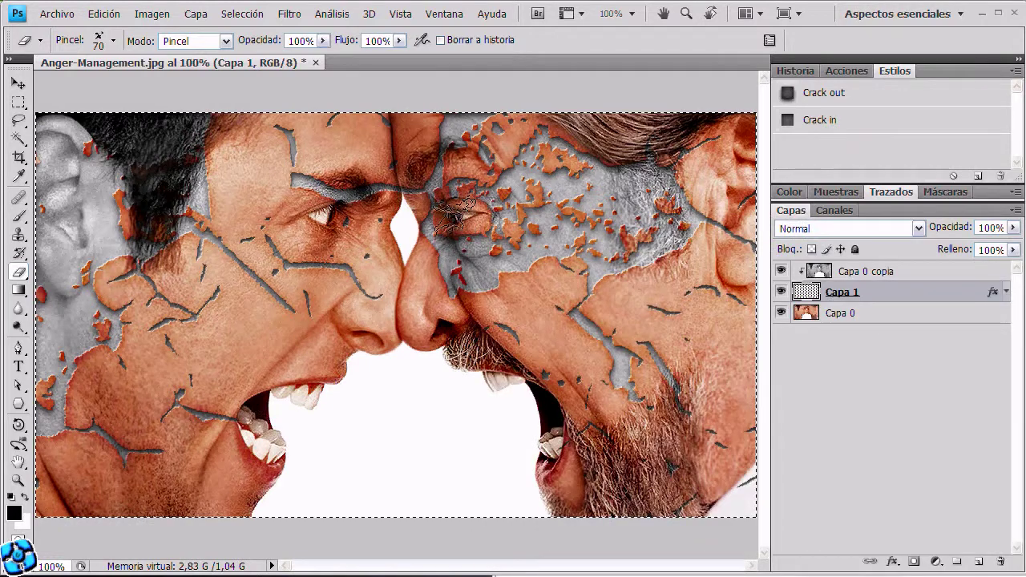